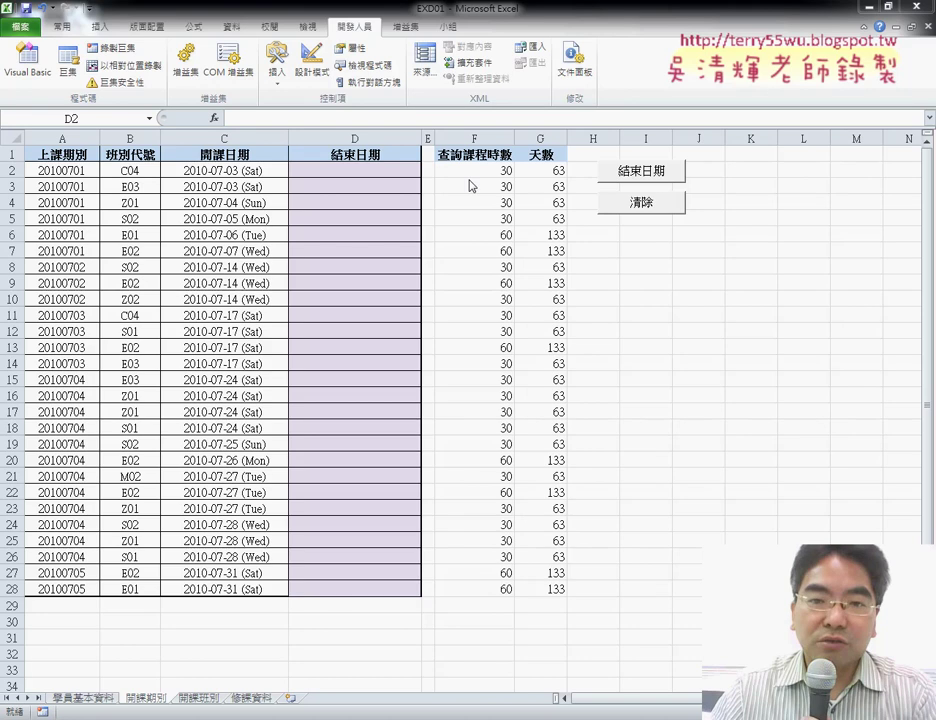
- Clear the days values from G2:G28
{"action": "left_click", "coordinate": [464, 171]}
{"action": "left_click", "coordinate": [547, 172]}
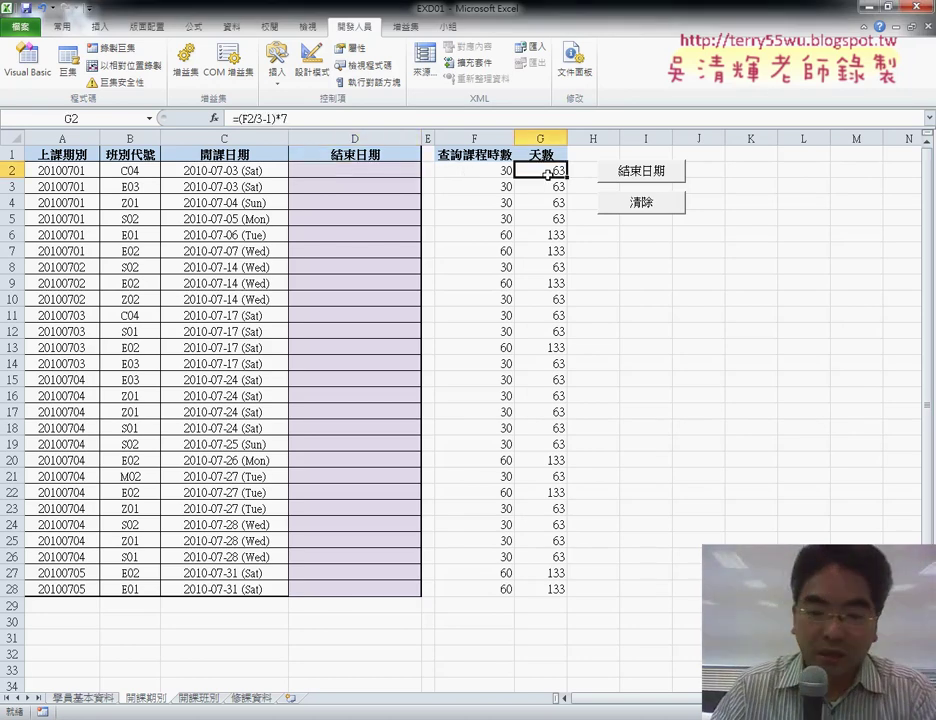
{"action": "key", "text": "ctrl+shift+Down"}
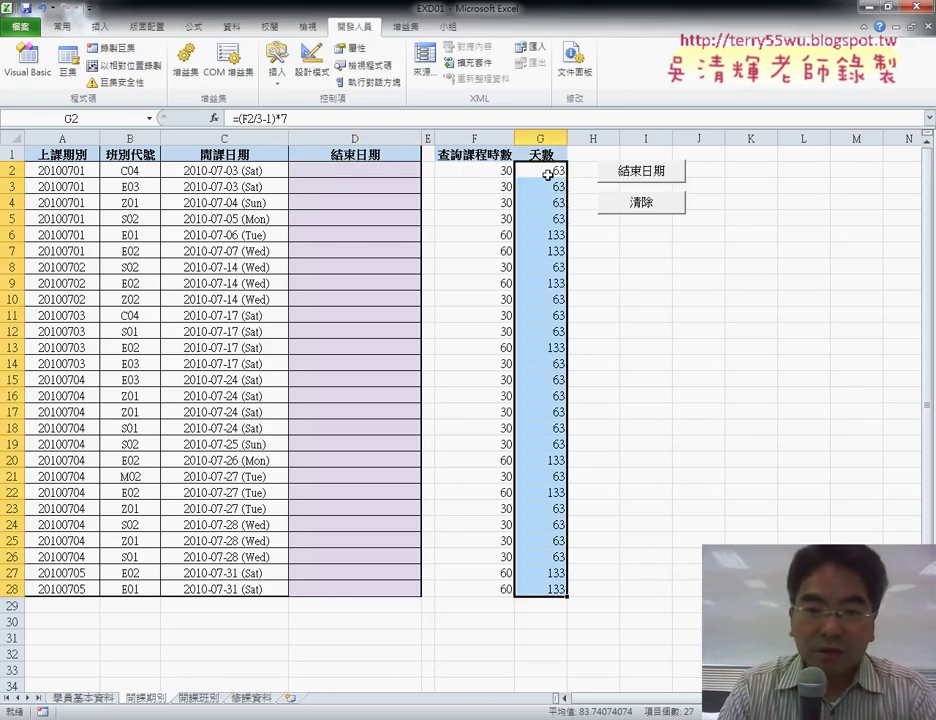
{"action": "key", "text": "Delete"}
- Point out class code C04 in B2 and its 30 course hours in F2
{"action": "left_click", "coordinate": [493, 173]}
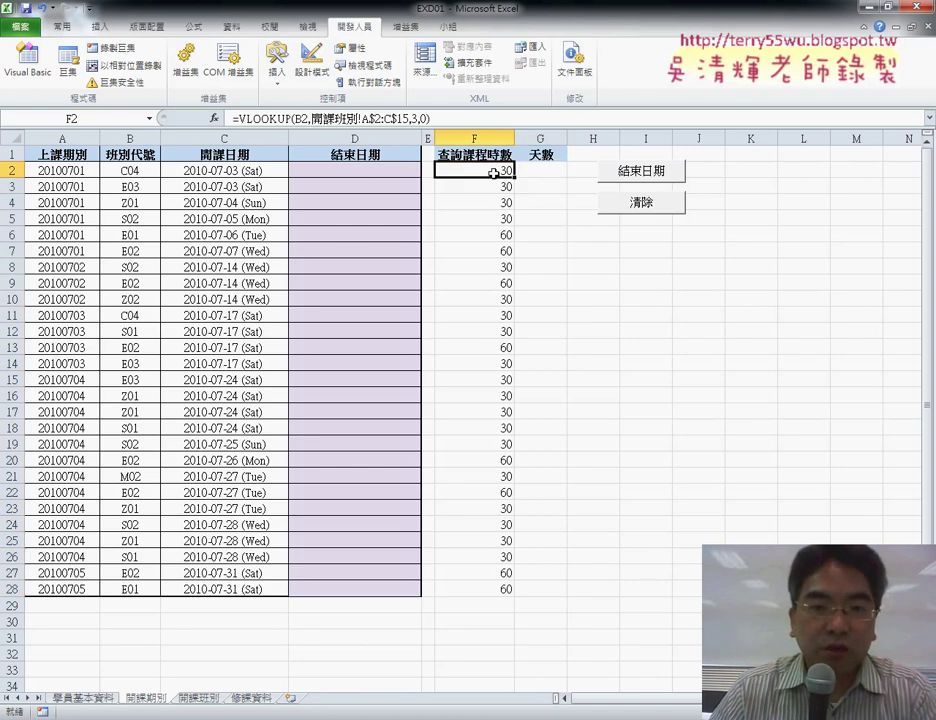
{"action": "left_click", "coordinate": [140, 172]}
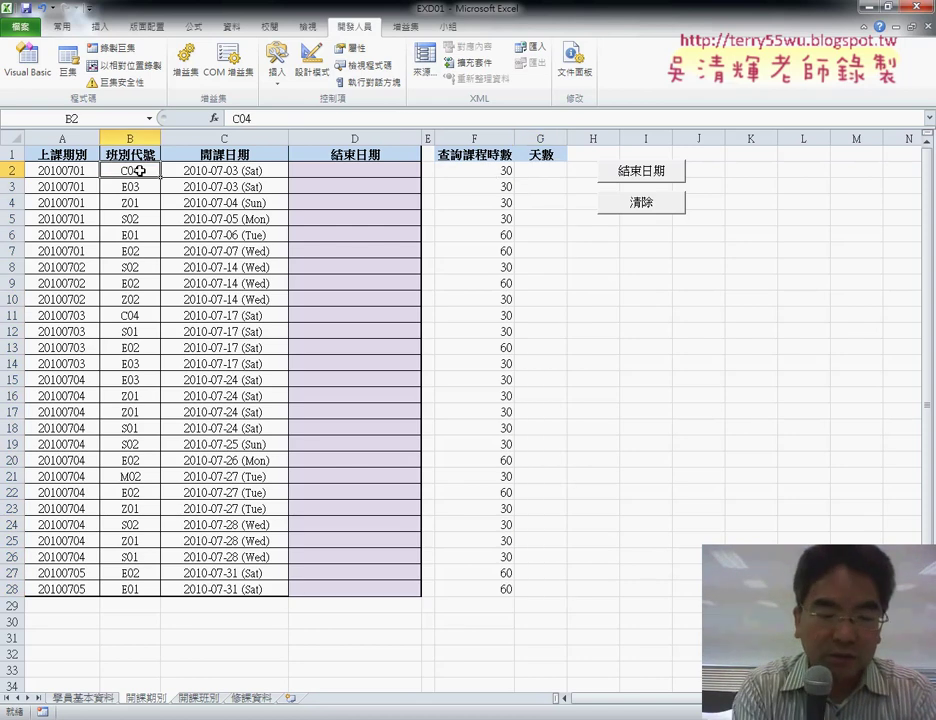
{"action": "mouse_move", "coordinate": [118, 166]}
{"action": "left_mouse_down"}
{"action": "mouse_move", "coordinate": [145, 176]}
{"action": "mouse_move", "coordinate": [118, 172]}
{"action": "left_mouse_up"}
{"action": "left_click_drag", "start_coordinate": [510, 164], "coordinate": [512, 172]}
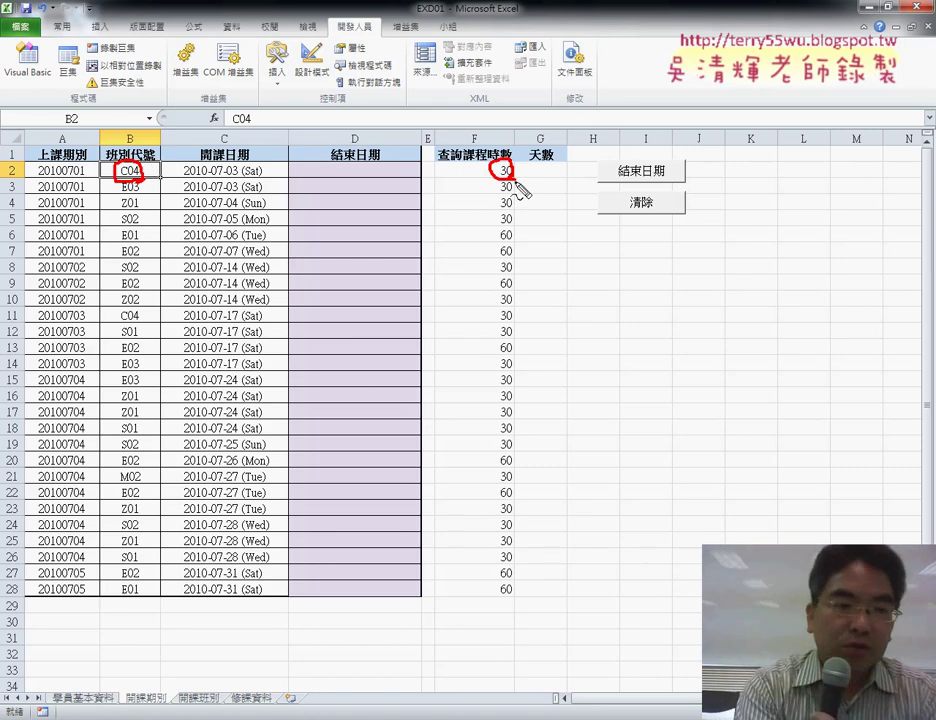
{"action": "key", "text": "Escape"}
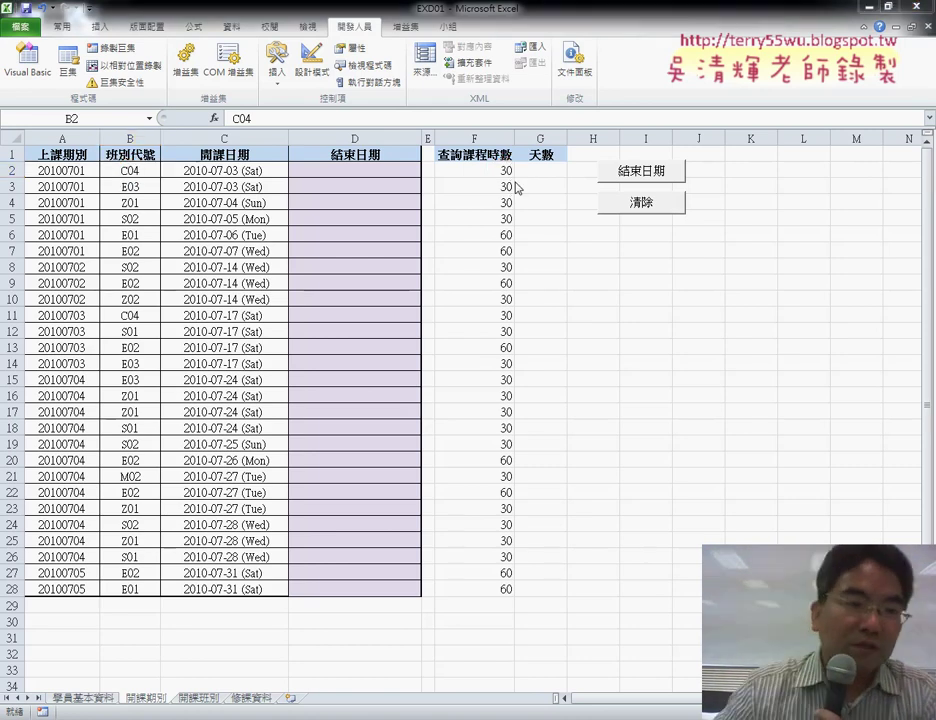
{"action": "left_click", "coordinate": [146, 171]}
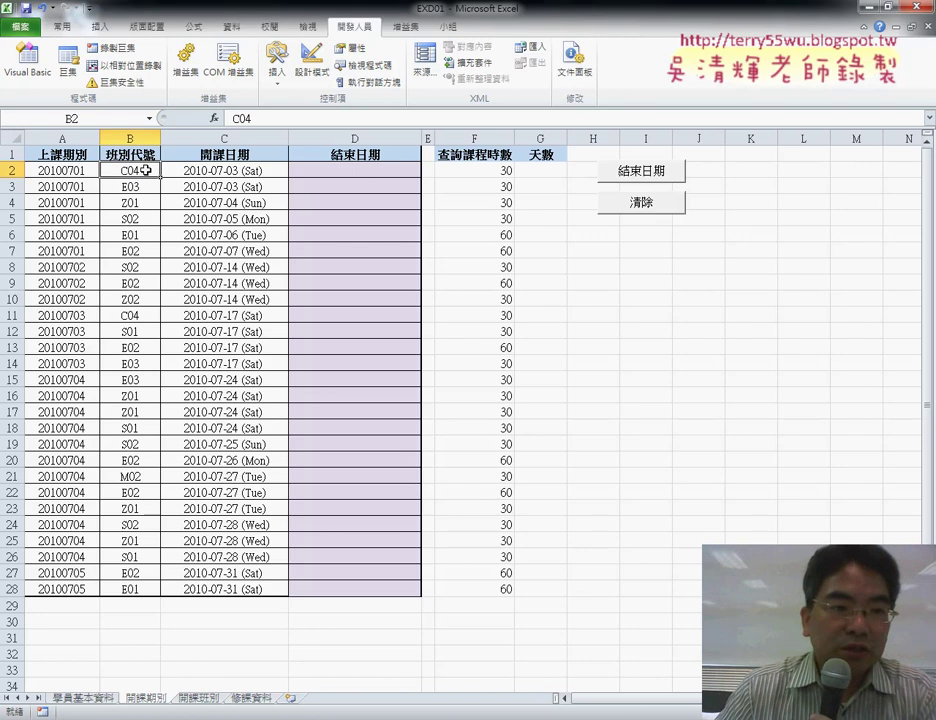
{"action": "left_click", "coordinate": [207, 703]}
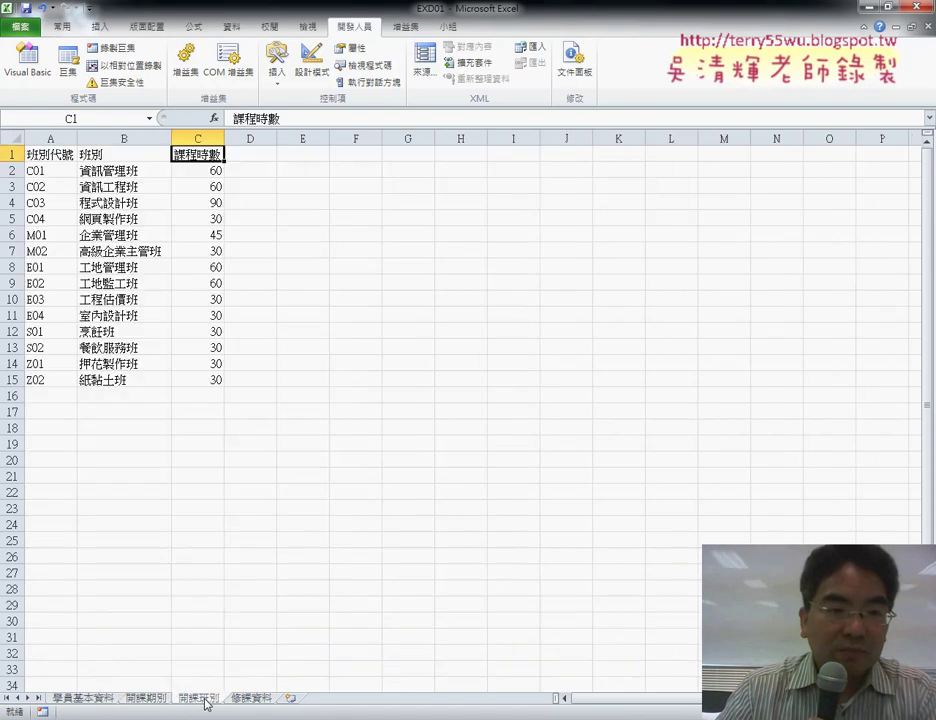
{"action": "left_click", "coordinate": [204, 133]}
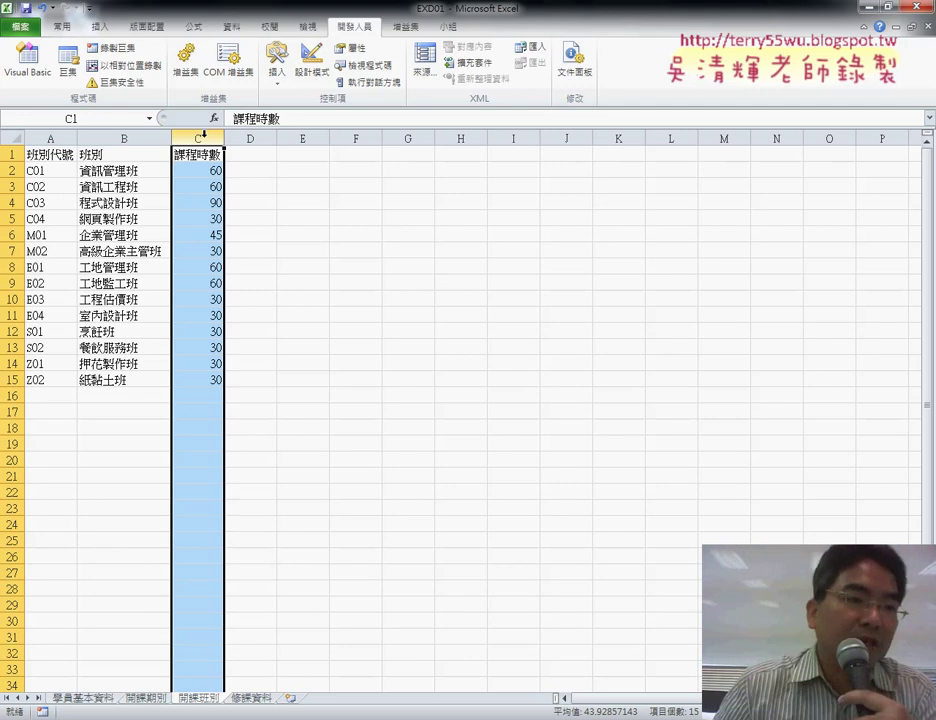
{"action": "left_click", "coordinate": [57, 135]}
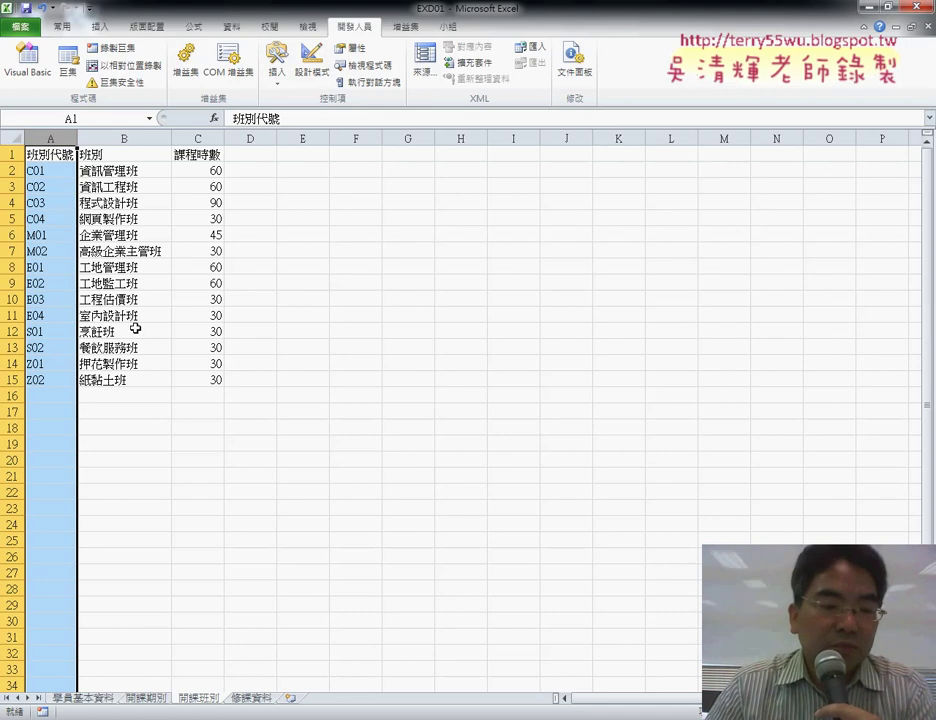
{"action": "left_click", "coordinate": [157, 705]}
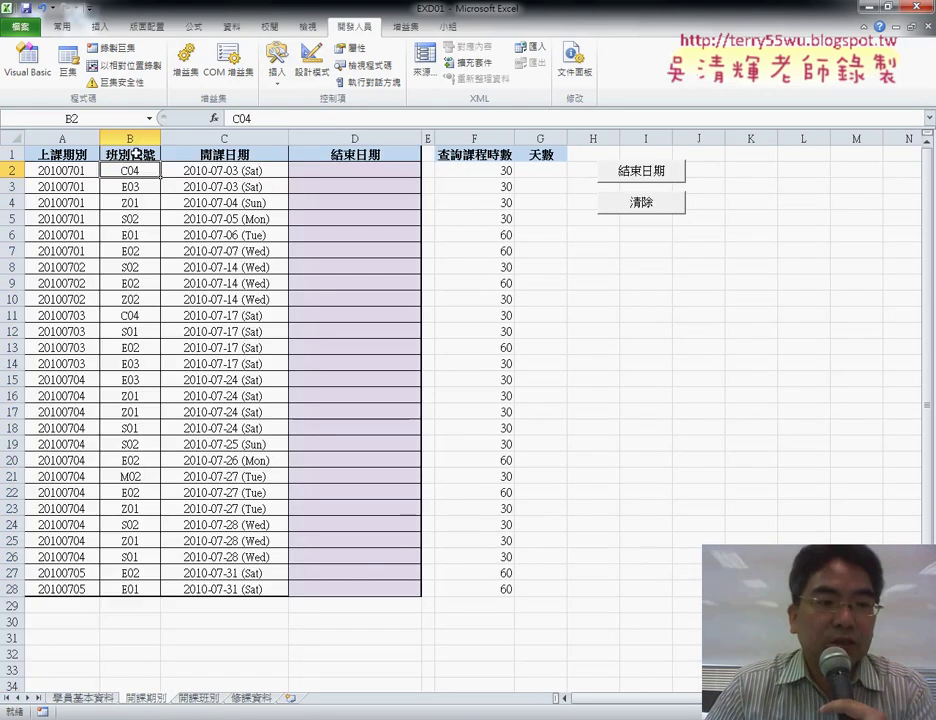
{"action": "left_click", "coordinate": [133, 137]}
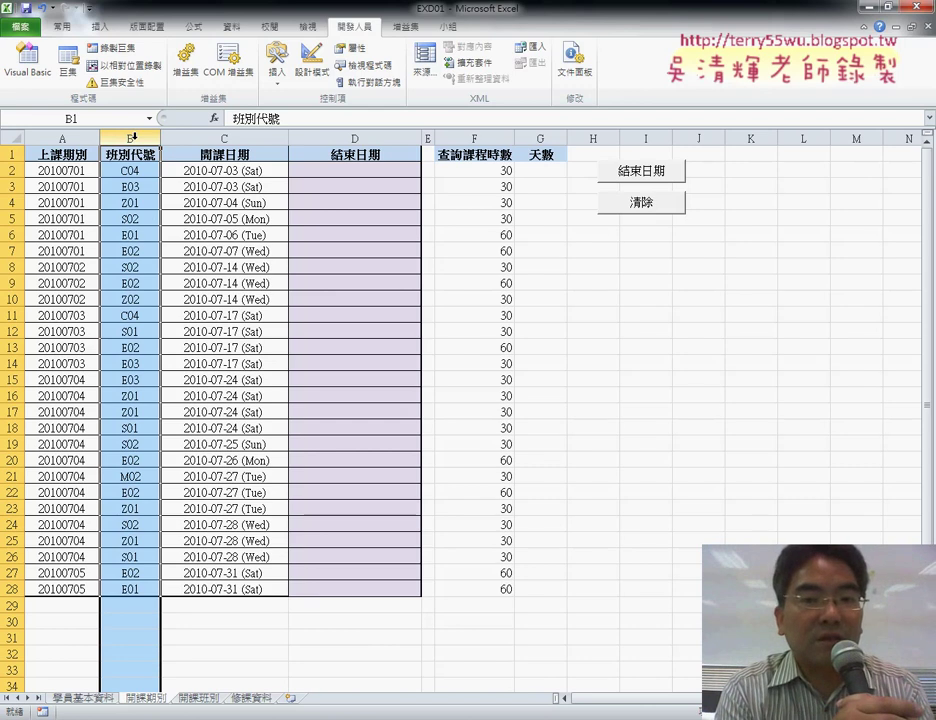
{"action": "left_click", "coordinate": [134, 152]}
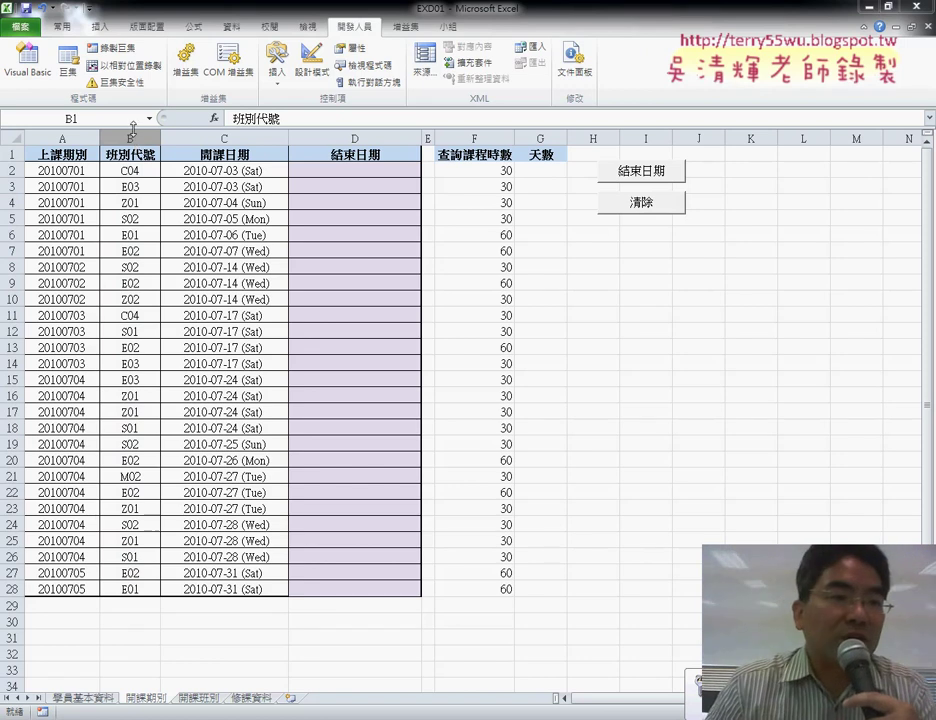
{"action": "left_click", "coordinate": [134, 135]}
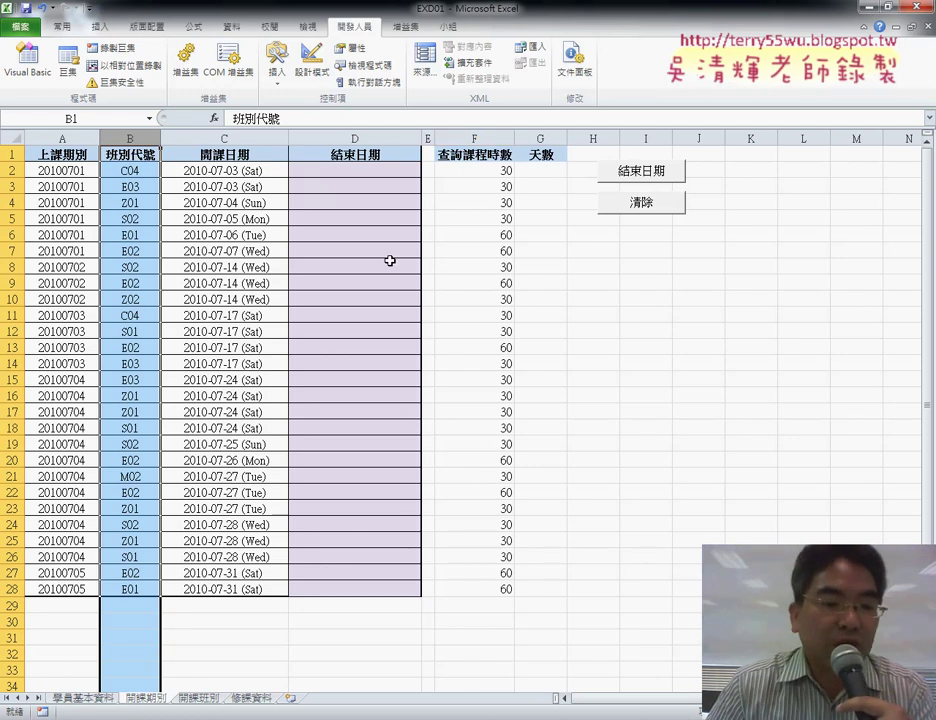
{"action": "left_click", "coordinate": [200, 699]}
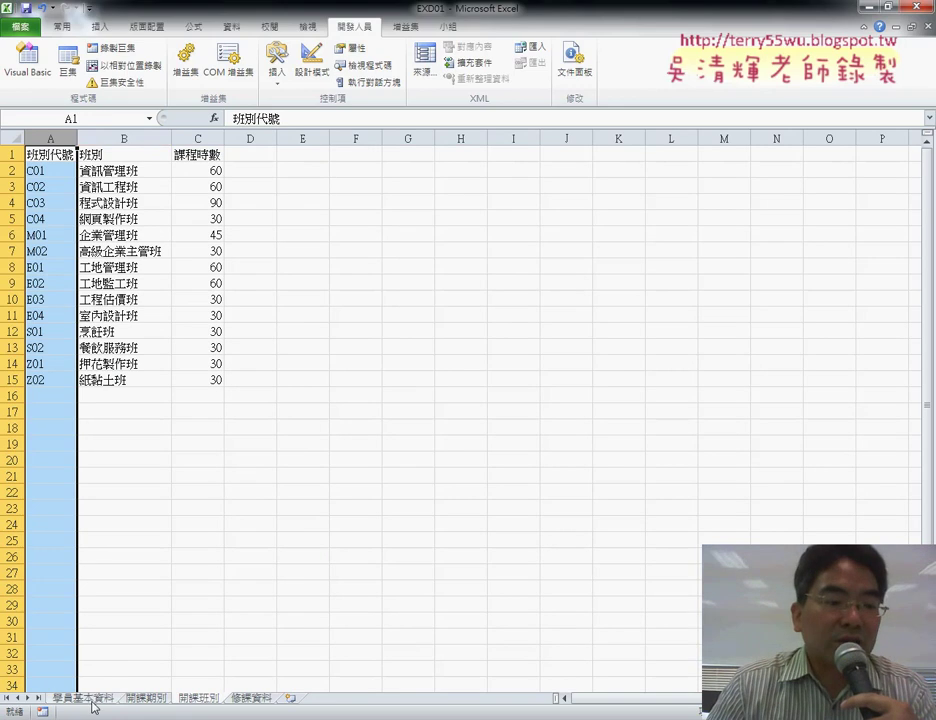
{"action": "left_click", "coordinate": [148, 700]}
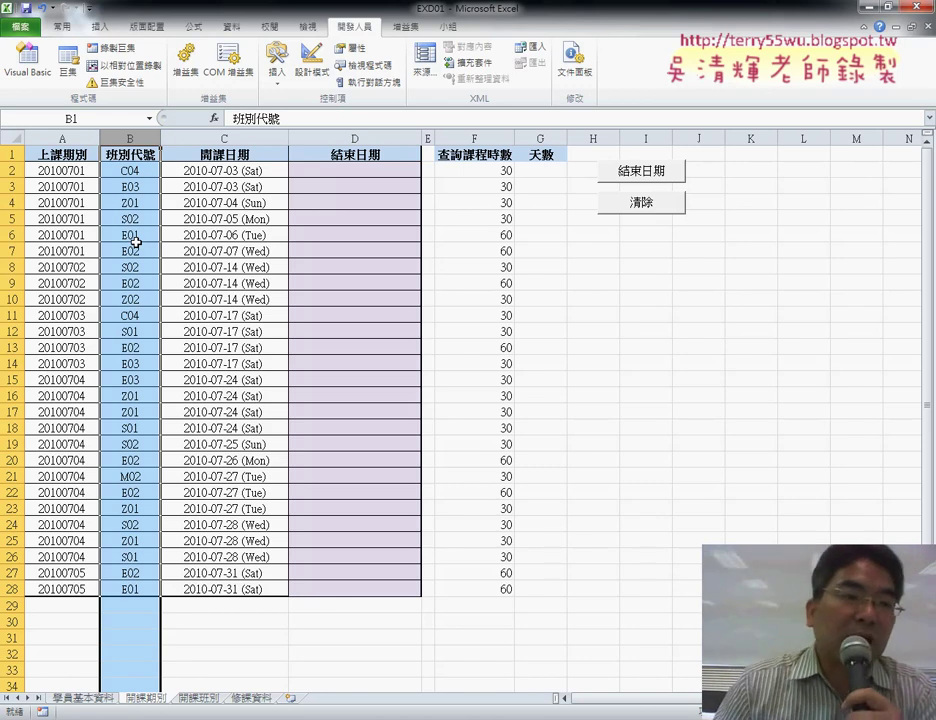
- Review B2, F2's hours lookup, C2's start date and D2, ending on empty G2
{"action": "left_click", "coordinate": [131, 173]}
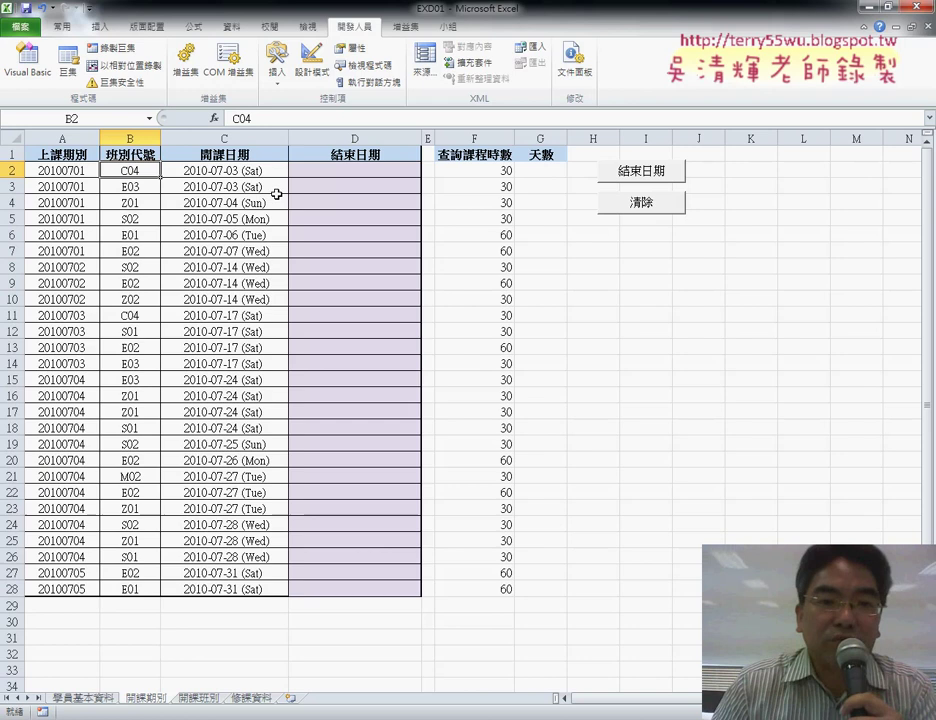
{"action": "left_click", "coordinate": [503, 172]}
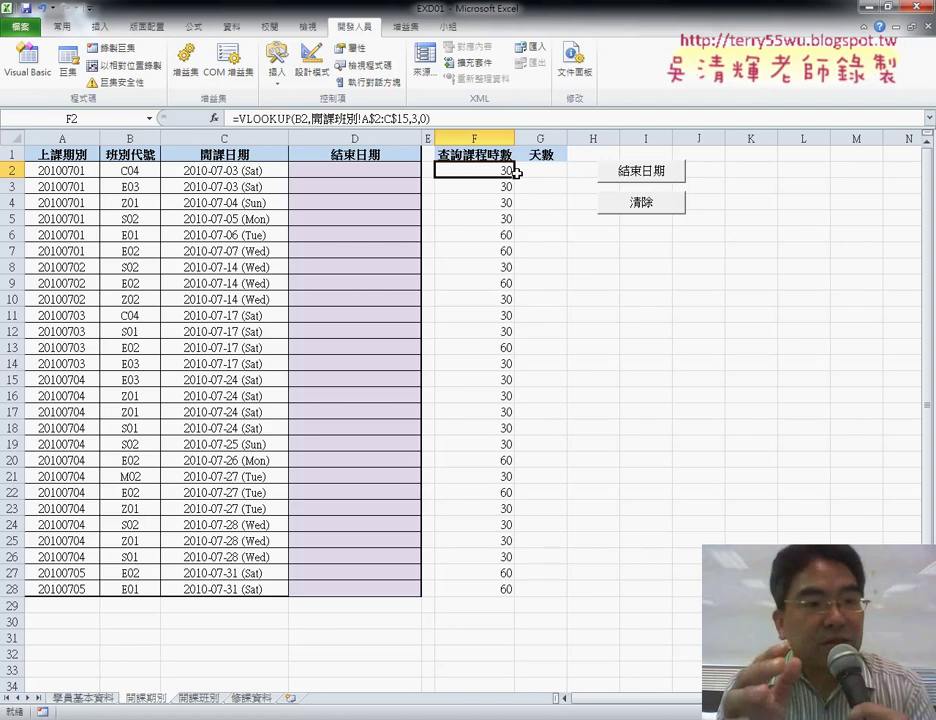
{"action": "left_click", "coordinate": [238, 174]}
{"action": "left_click", "coordinate": [562, 172]}
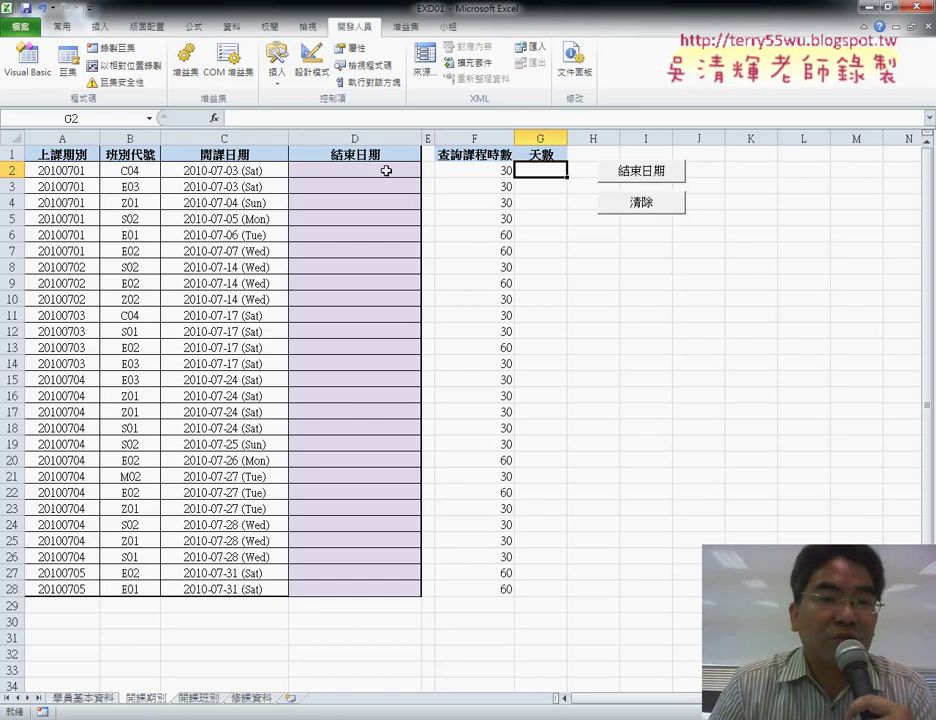
{"action": "left_click", "coordinate": [386, 171]}
{"action": "left_click", "coordinate": [548, 172]}
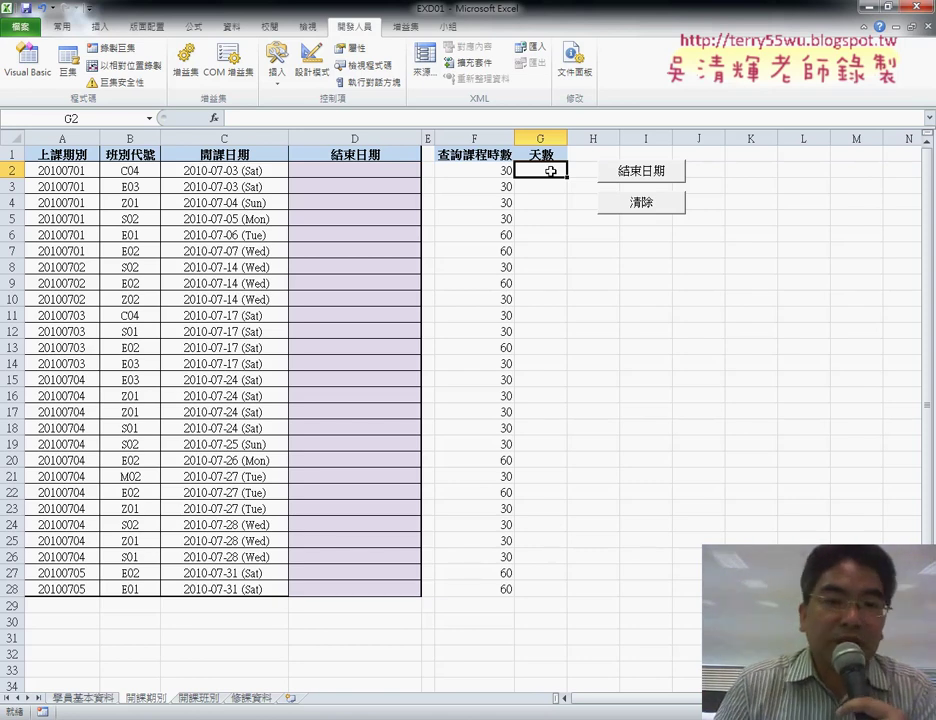
- Enter a first days formula in G2 dividing F2's hours by 3
{"action": "left_click", "coordinate": [260, 118]}
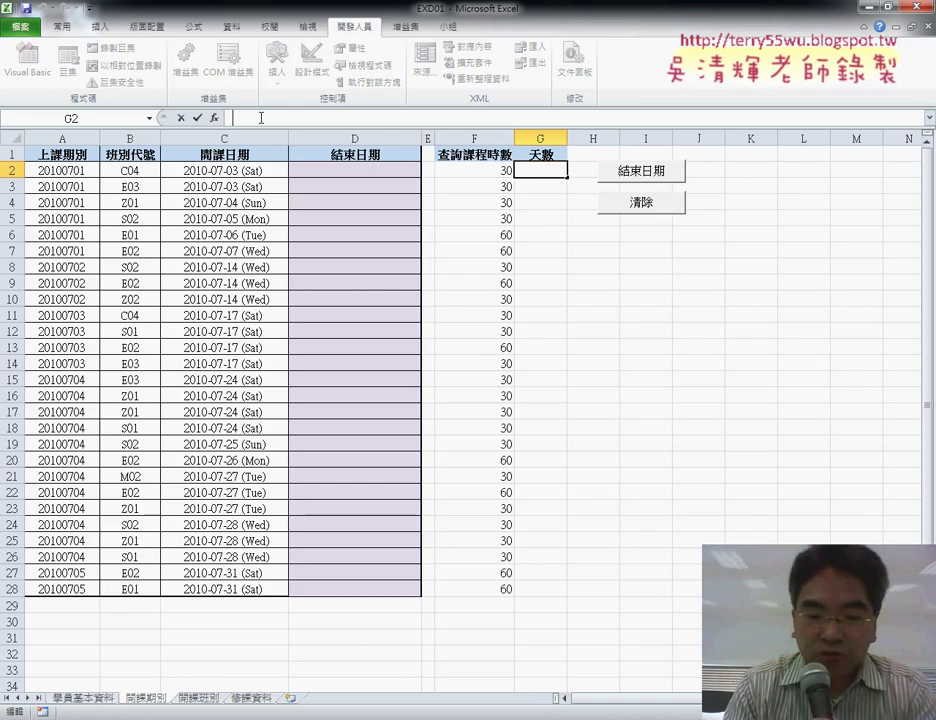
{"action": "type", "text": "="}
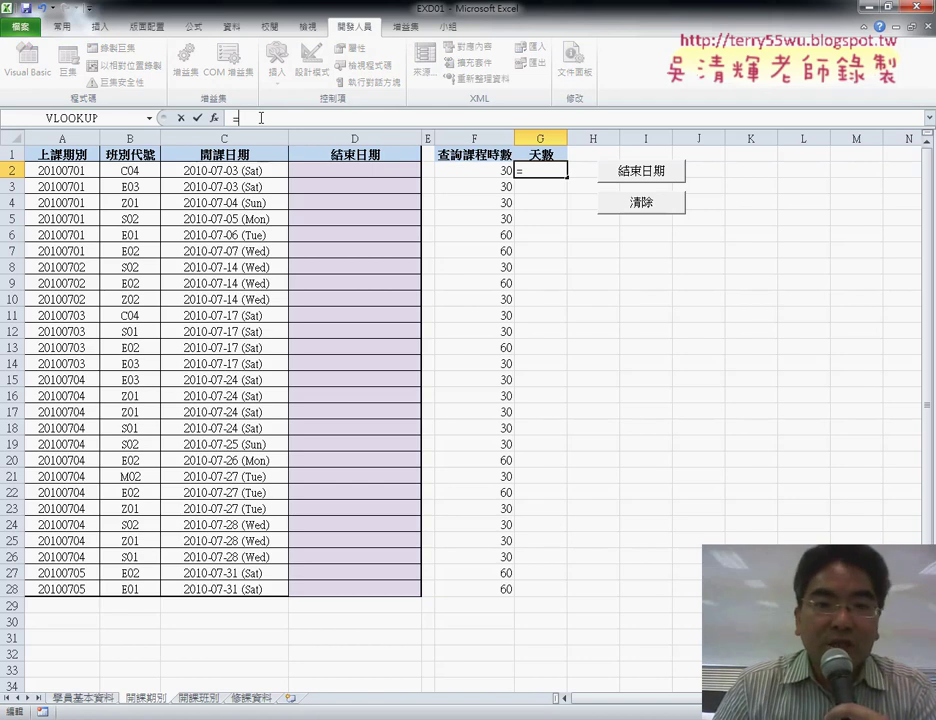
{"action": "left_click", "coordinate": [509, 172]}
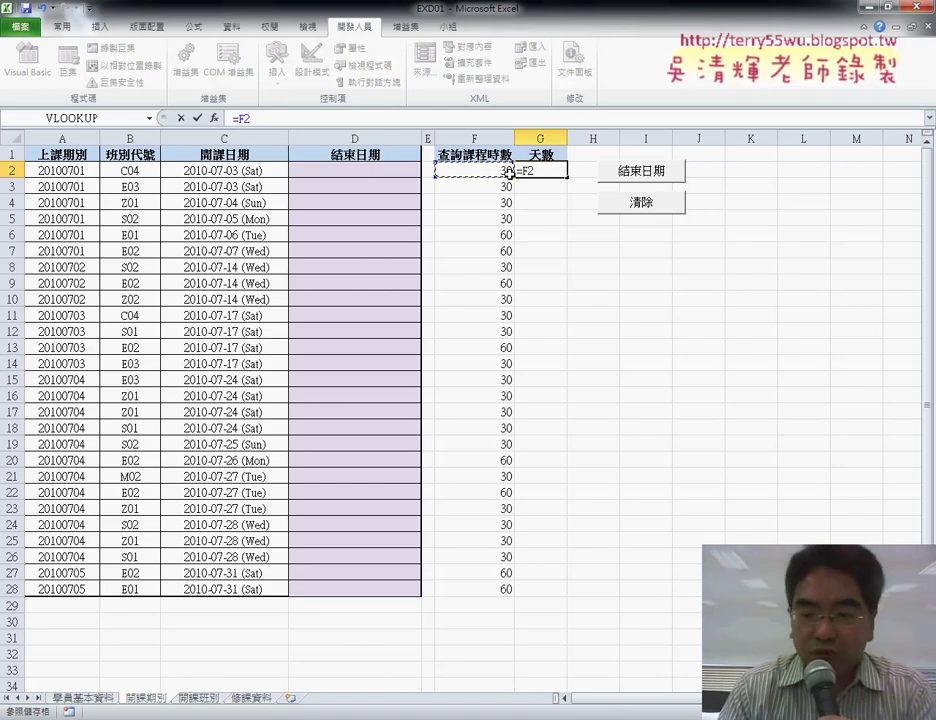
{"action": "type", "text": "/"}
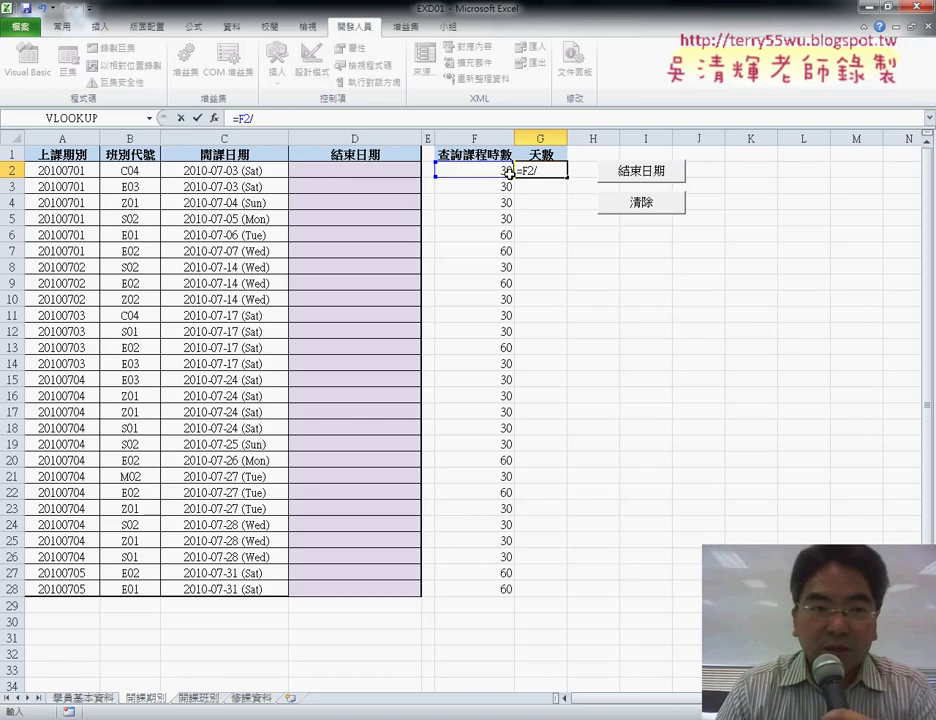
{"action": "type", "text": "3-1"}
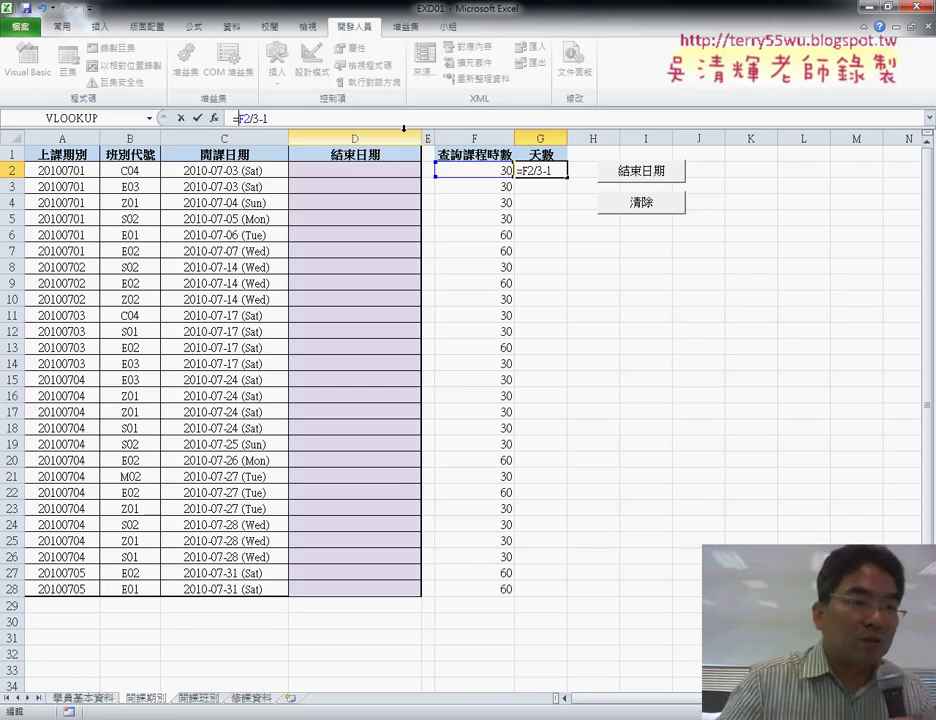
{"action": "left_click", "coordinate": [197, 118]}
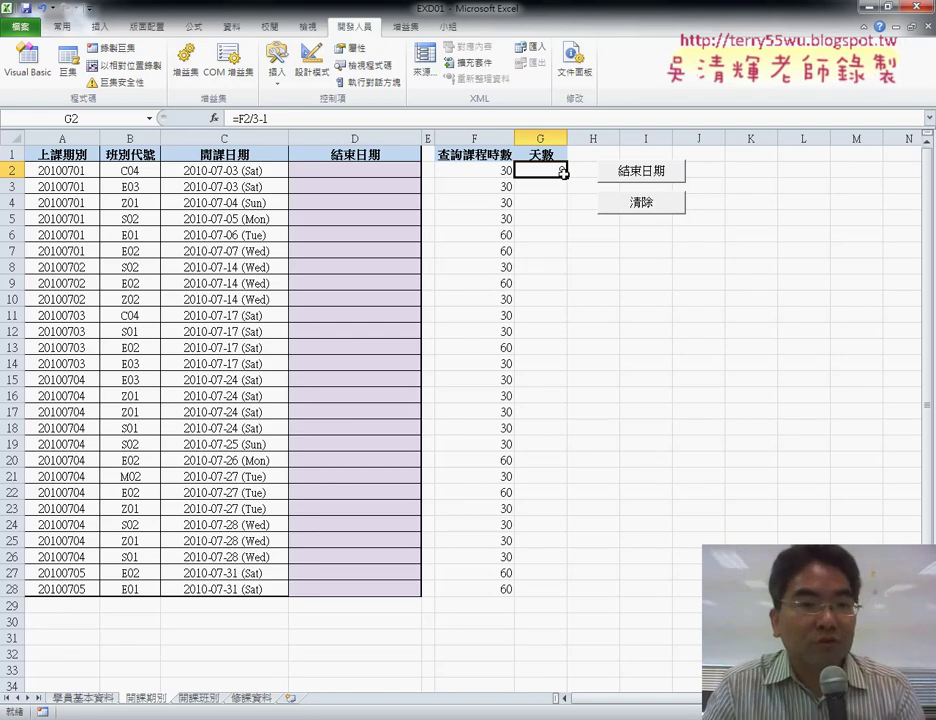
- Revise G2 to =(F2/3-1)*7 so it shows 63 days, then review C2 and D2
{"action": "left_click", "coordinate": [241, 118]}
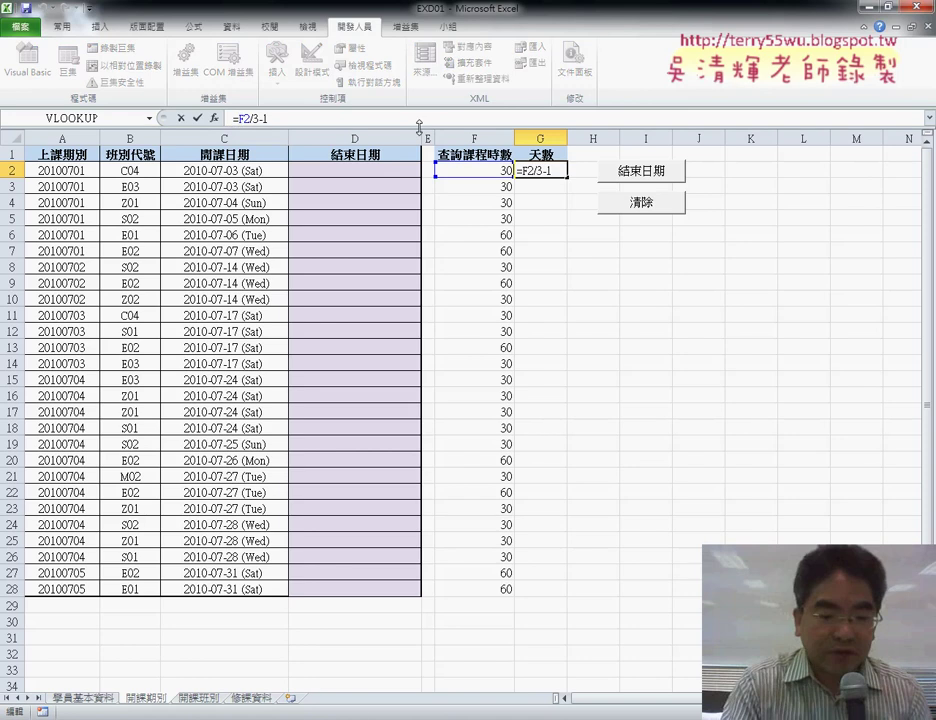
{"action": "type", "text": "("}
{"action": "key", "text": "End"}
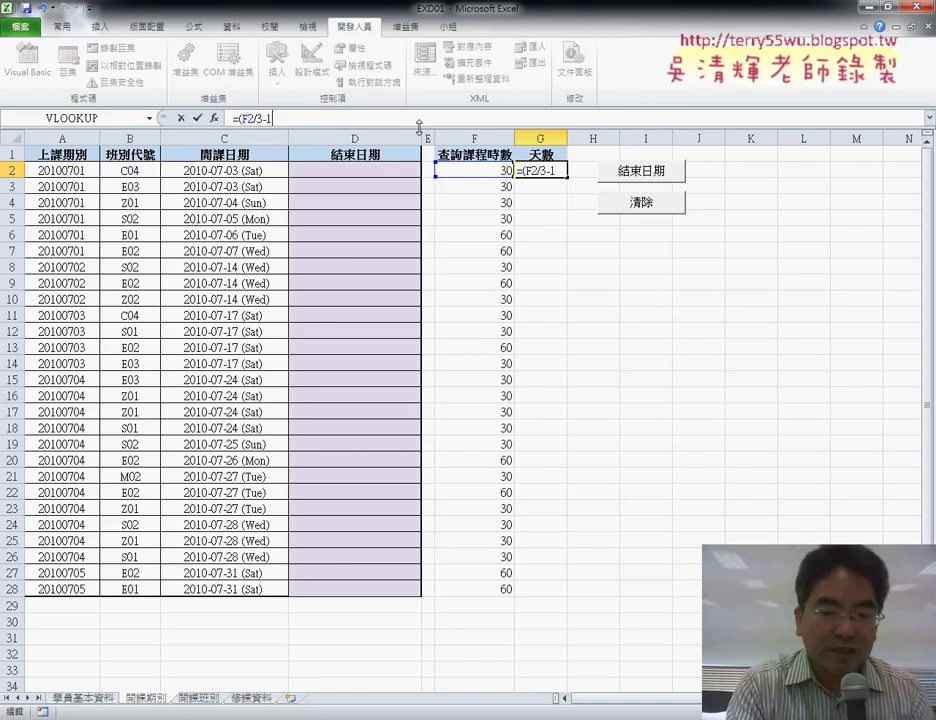
{"action": "type", "text": ")*"}
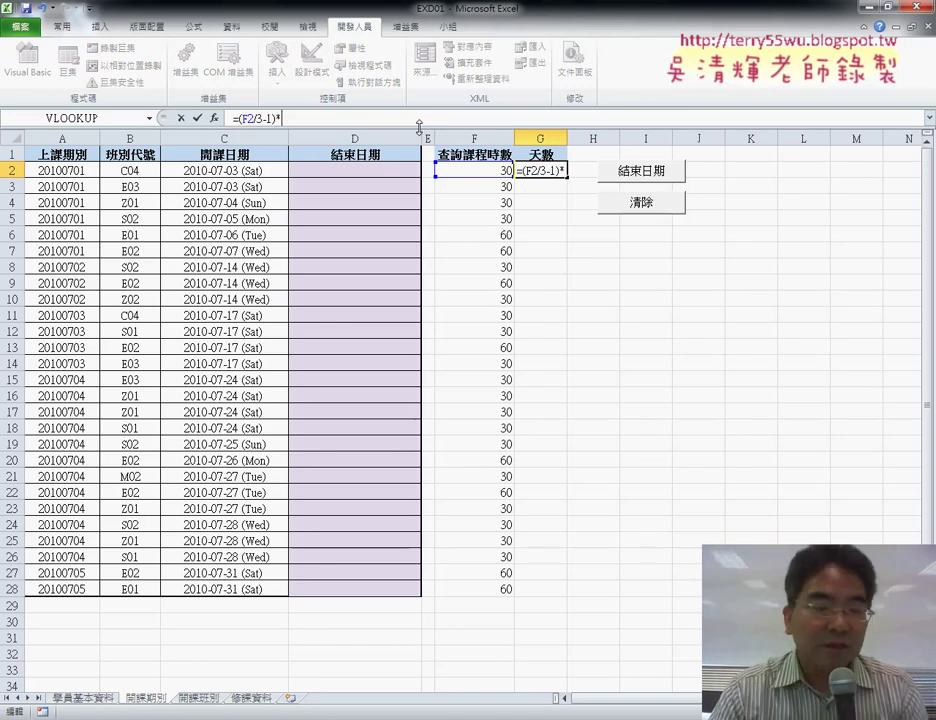
{"action": "type", "text": "7"}
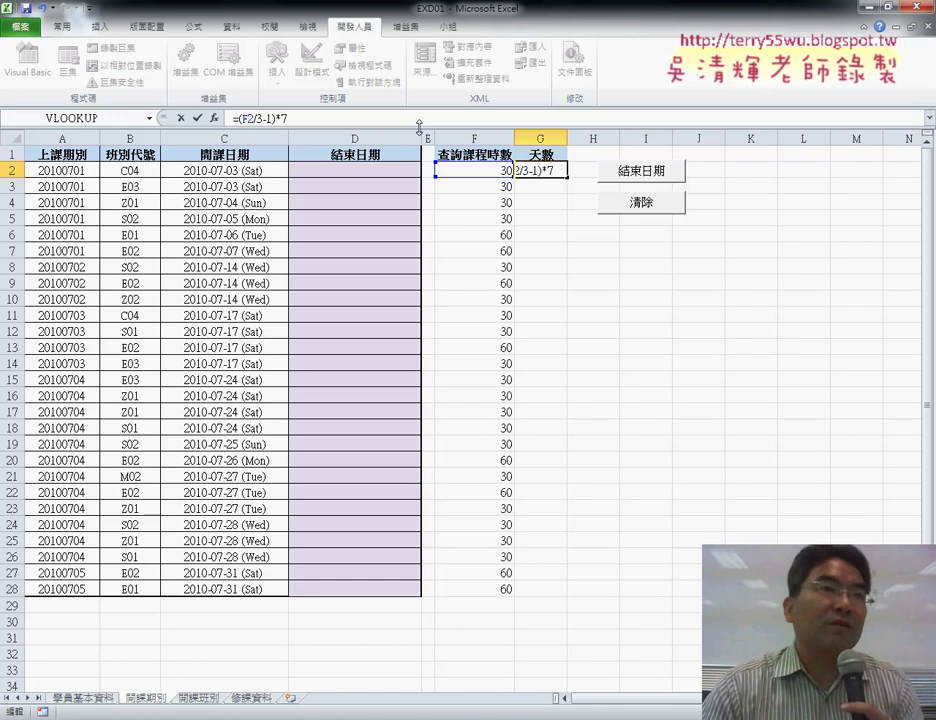
{"action": "left_click", "coordinate": [197, 118]}
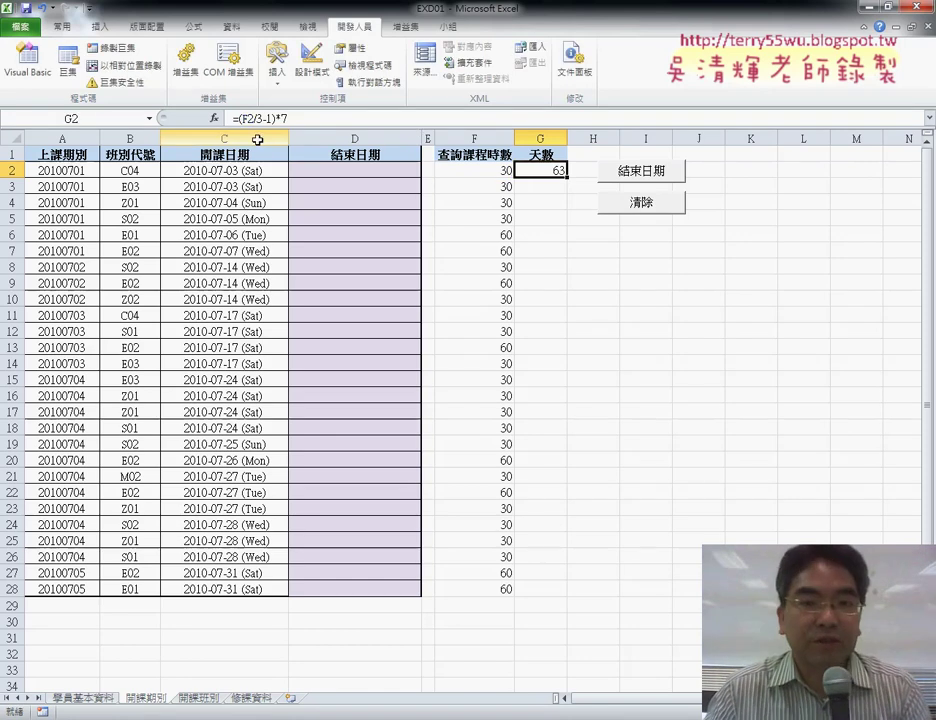
{"action": "left_click", "coordinate": [231, 174]}
{"action": "left_click", "coordinate": [560, 172]}
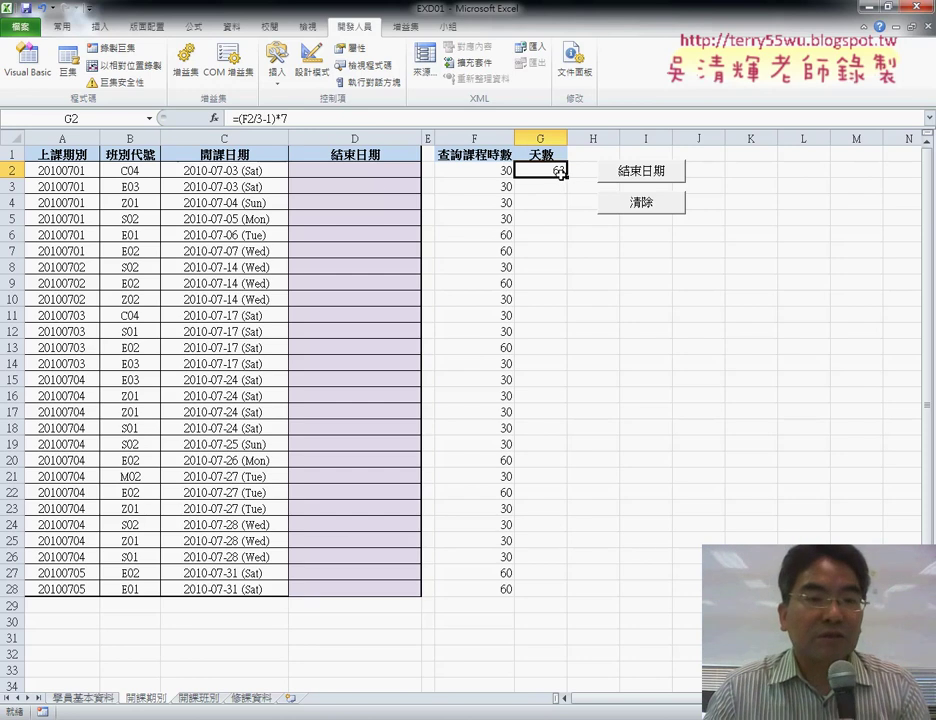
{"action": "left_click", "coordinate": [371, 171]}
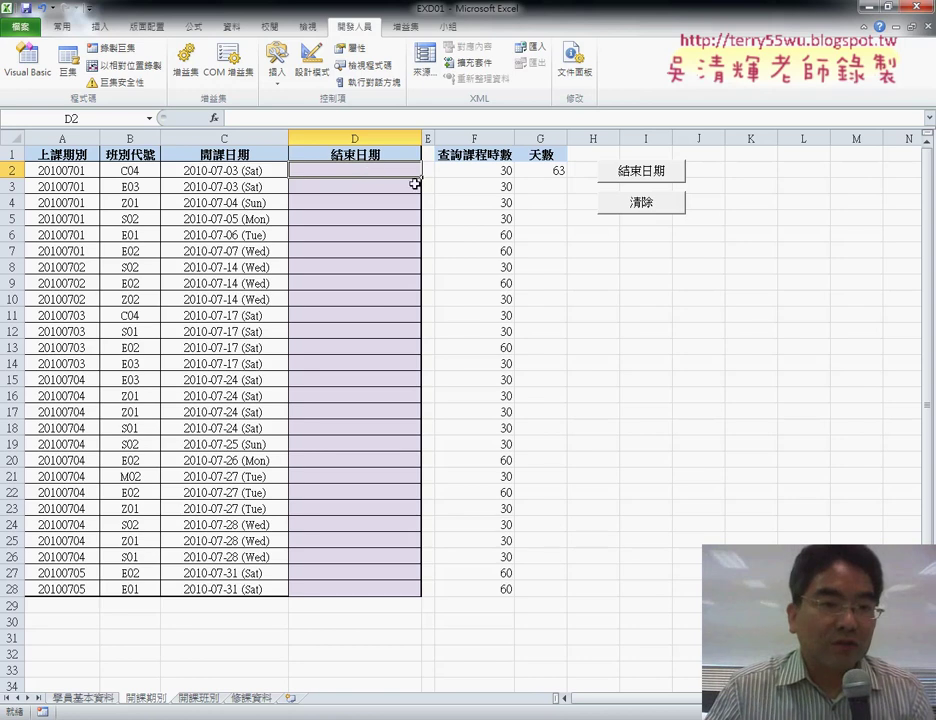
- Enter =C2+G2 in D2 so it shows 2010-09-04 (Sat)
{"action": "type", "text": "="}
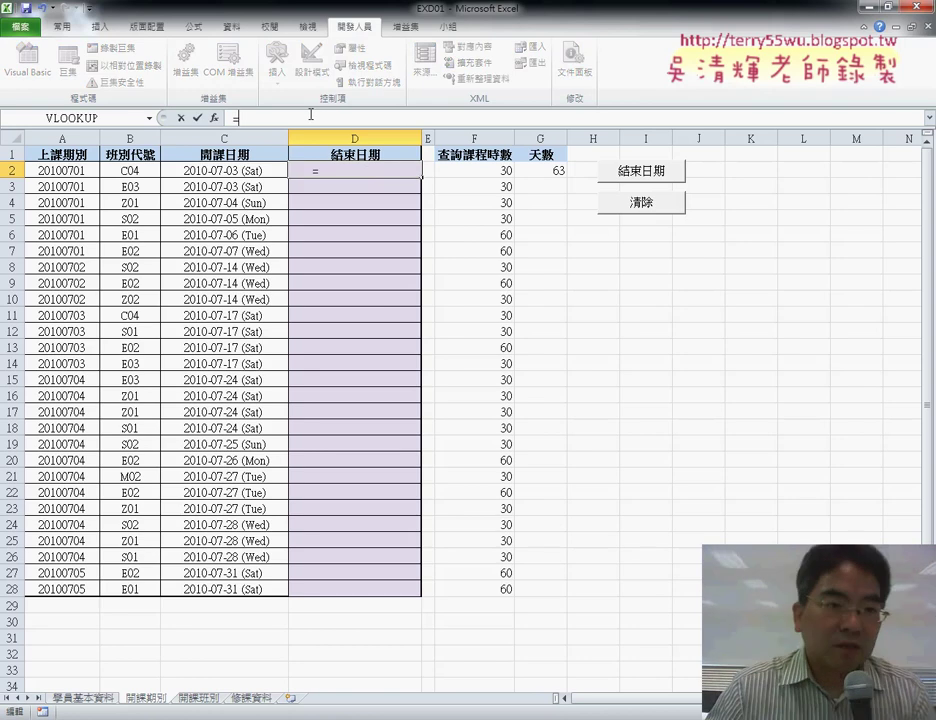
{"action": "left_click", "coordinate": [238, 172]}
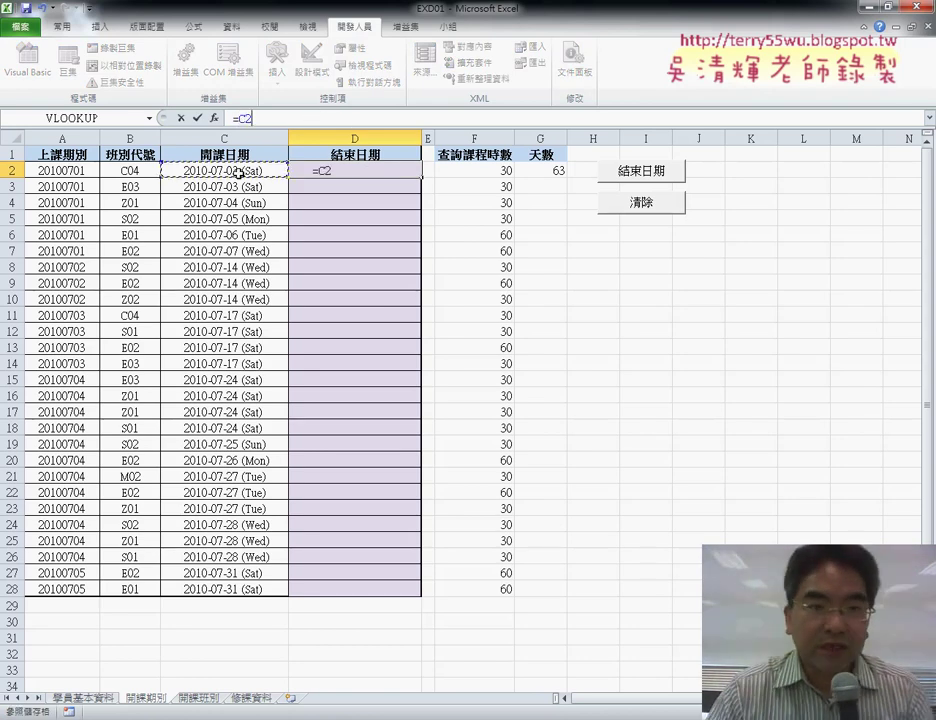
{"action": "type", "text": "+"}
{"action": "left_click", "coordinate": [552, 172]}
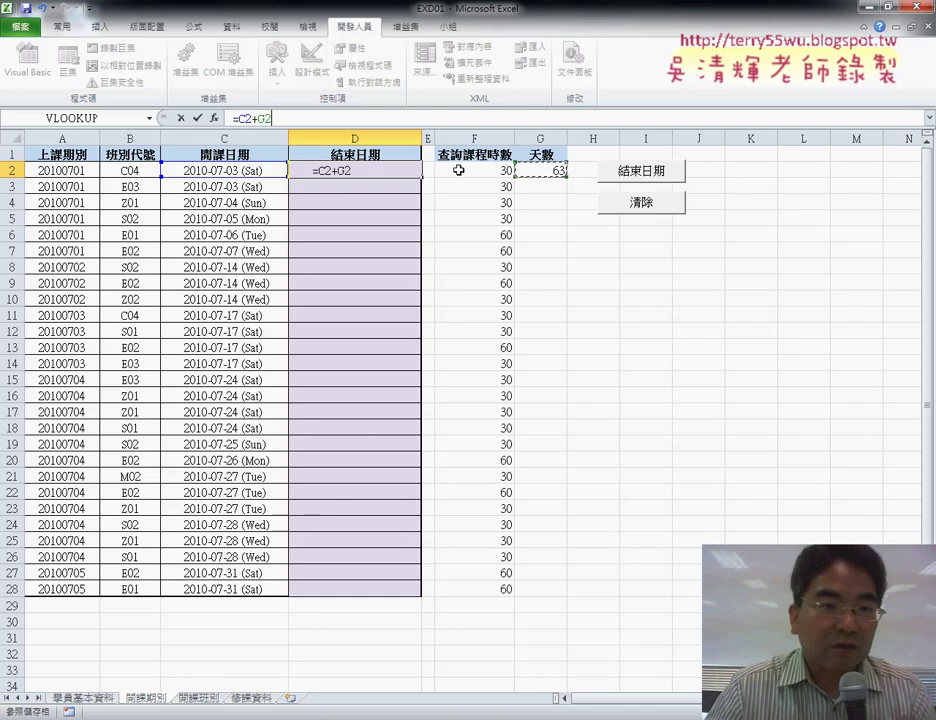
{"action": "left_click", "coordinate": [197, 118]}
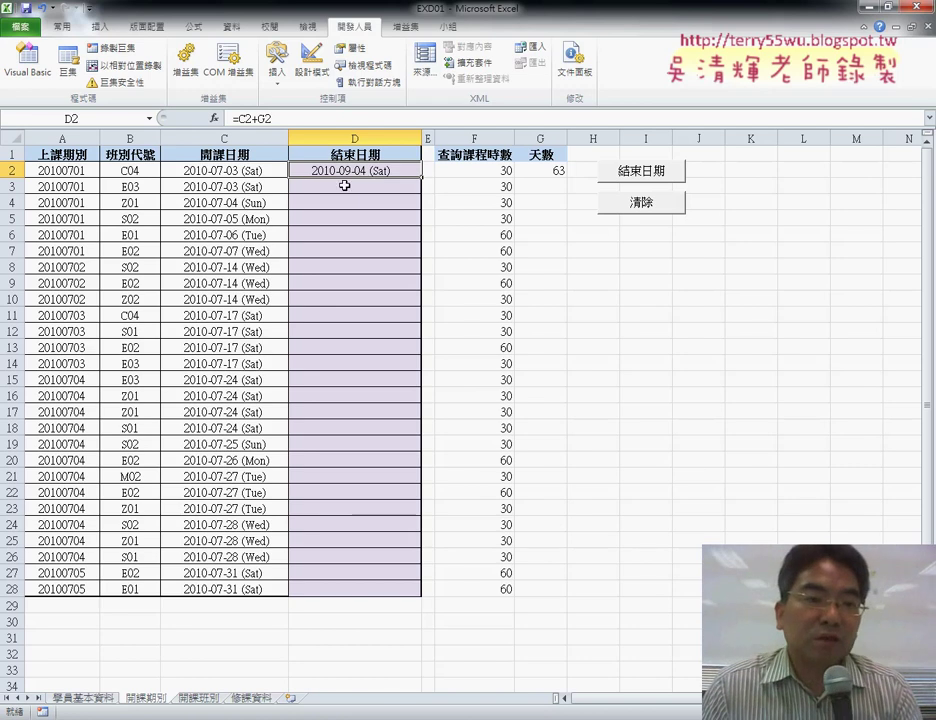
{"action": "left_click", "coordinate": [250, 172]}
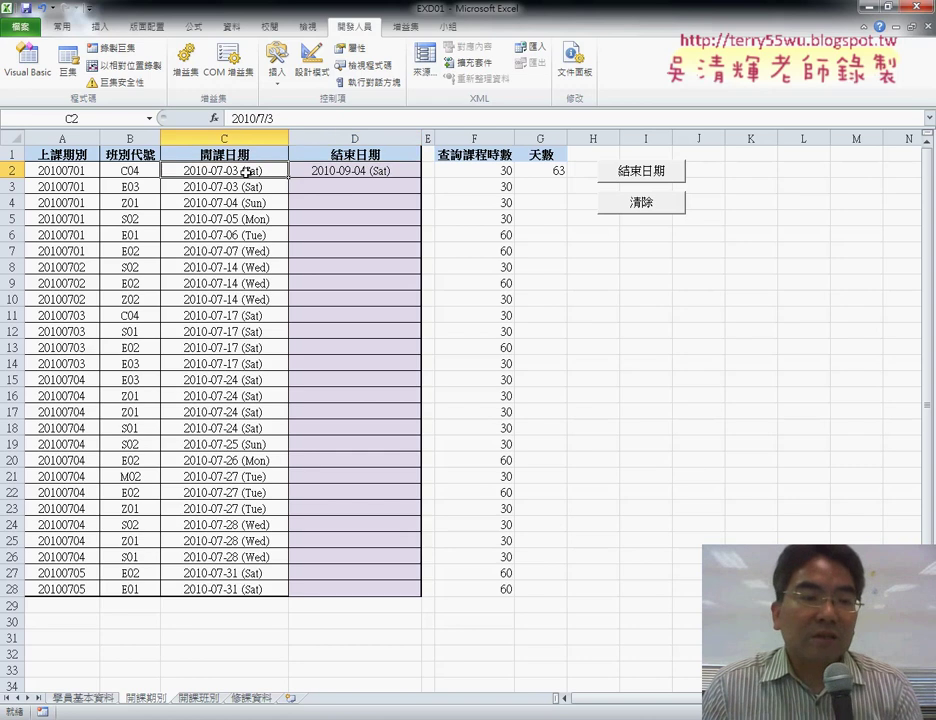
- Format C2 as General so it shows the serial number 40362
{"action": "right_click", "coordinate": [248, 175]}
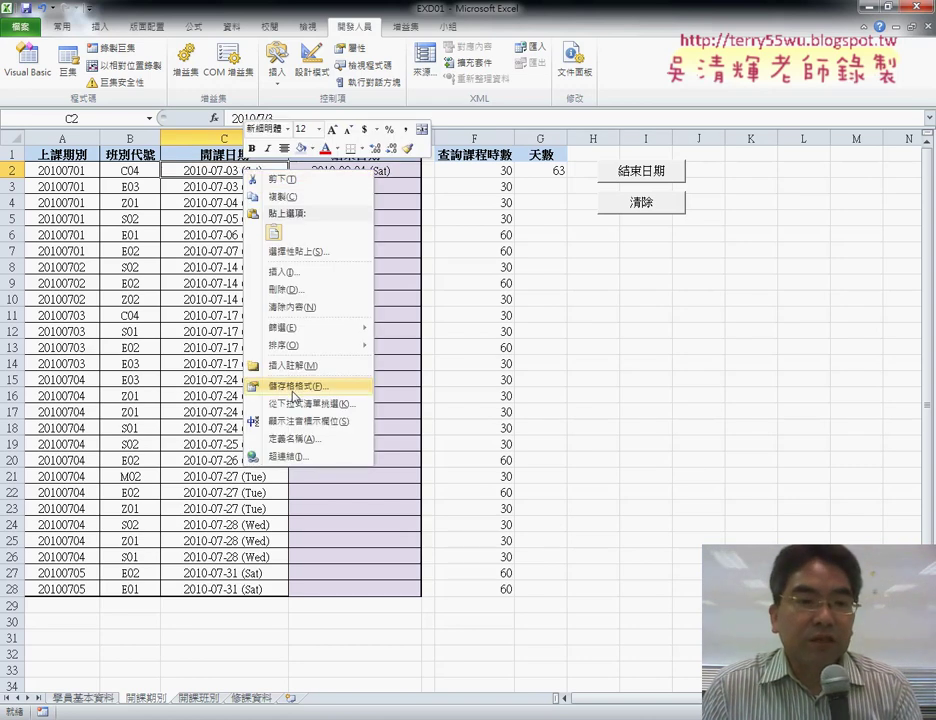
{"action": "left_click", "coordinate": [296, 386]}
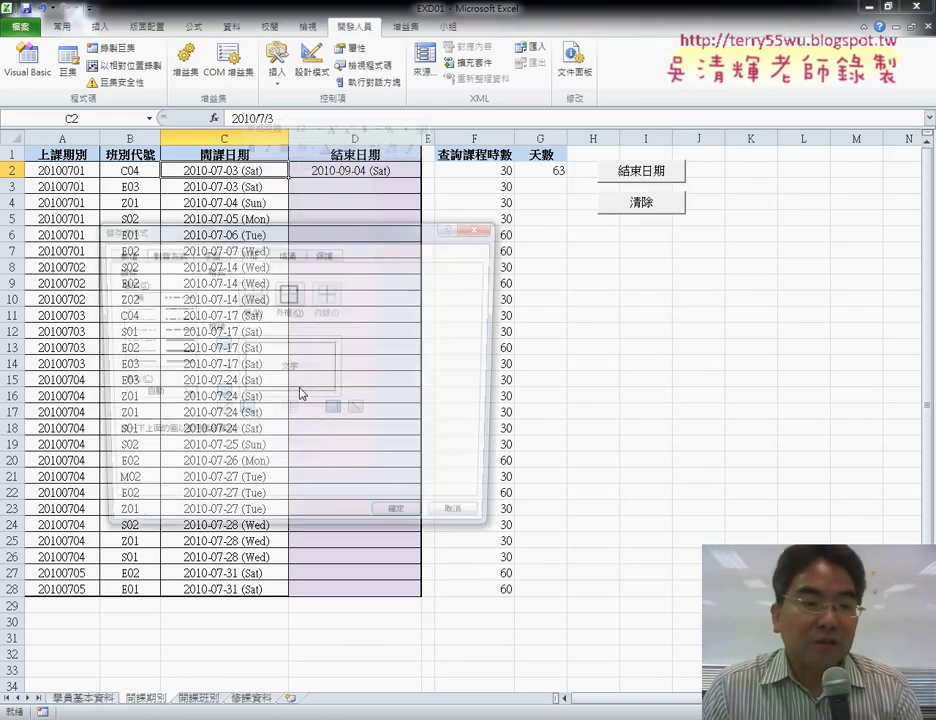
{"action": "left_click_drag", "start_coordinate": [319, 241], "coordinate": [620, 156]}
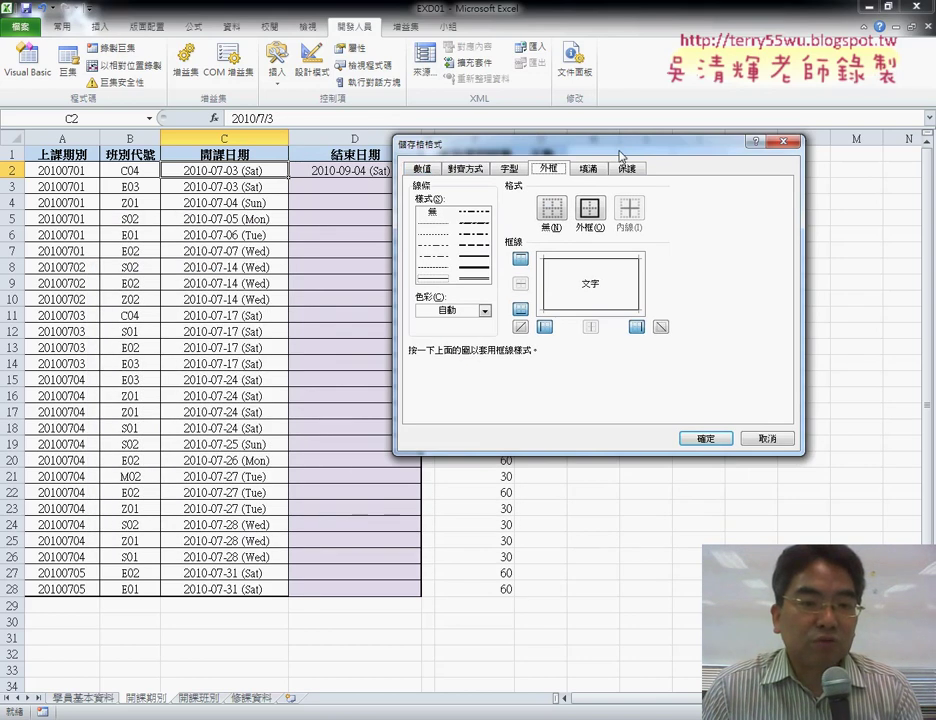
{"action": "left_click", "coordinate": [421, 168]}
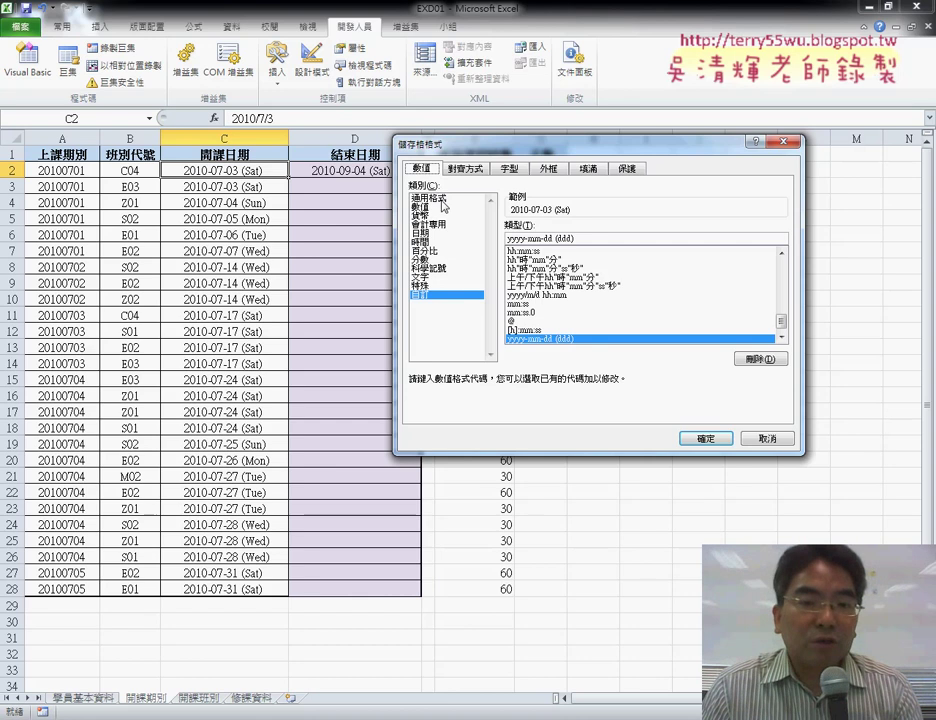
{"action": "left_click", "coordinate": [432, 198]}
{"action": "left_click", "coordinate": [692, 435]}
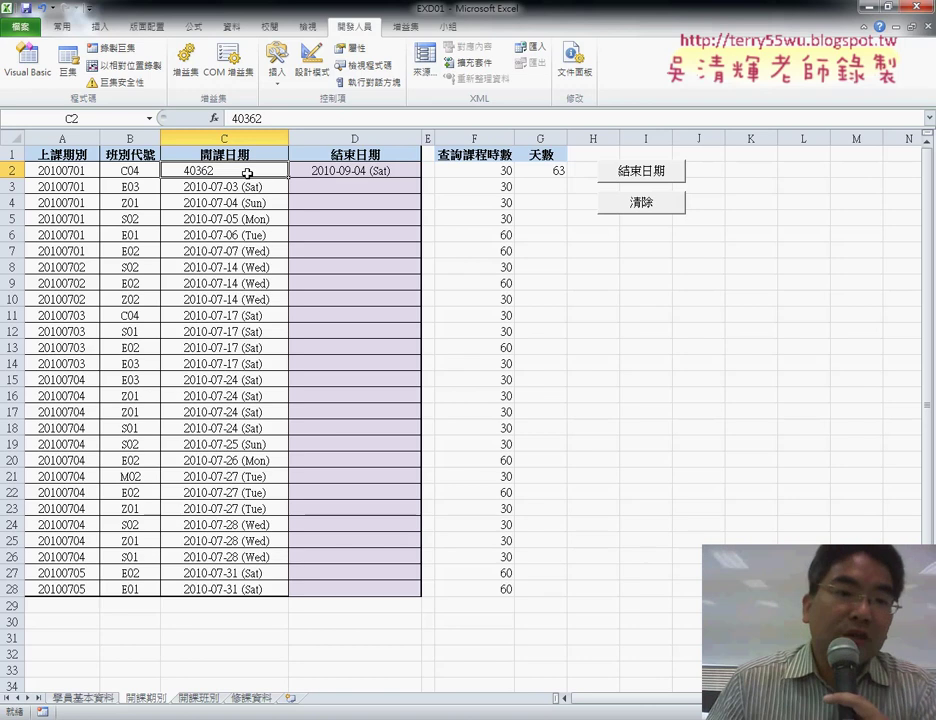
- Format D2 as General so it shows 40425, then compare with C2
{"action": "right_click", "coordinate": [358, 177]}
{"action": "left_click", "coordinate": [420, 391]}
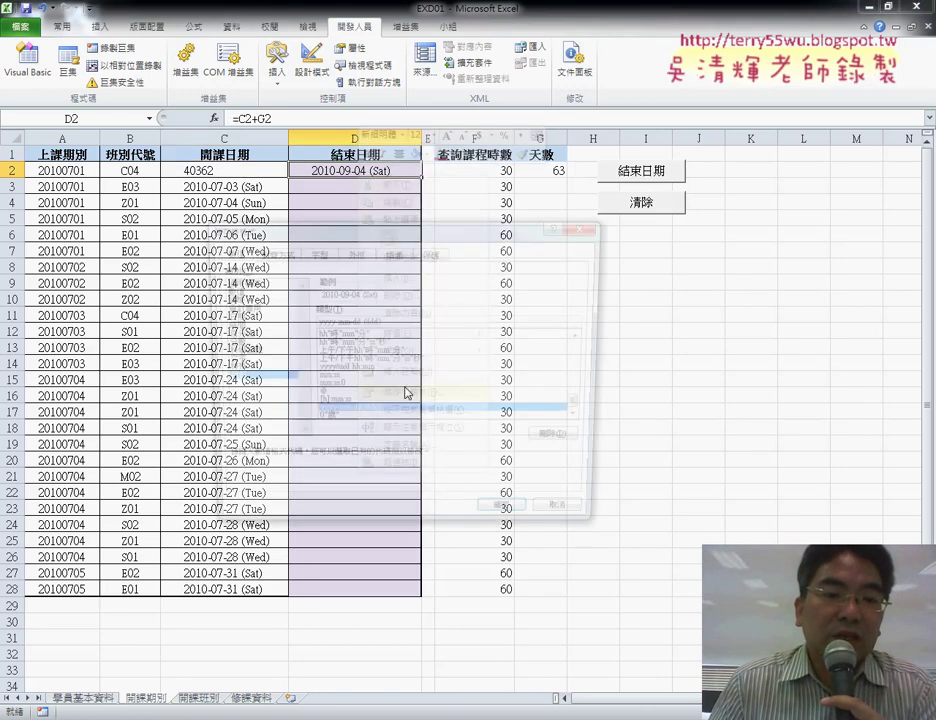
{"action": "left_click", "coordinate": [245, 283]}
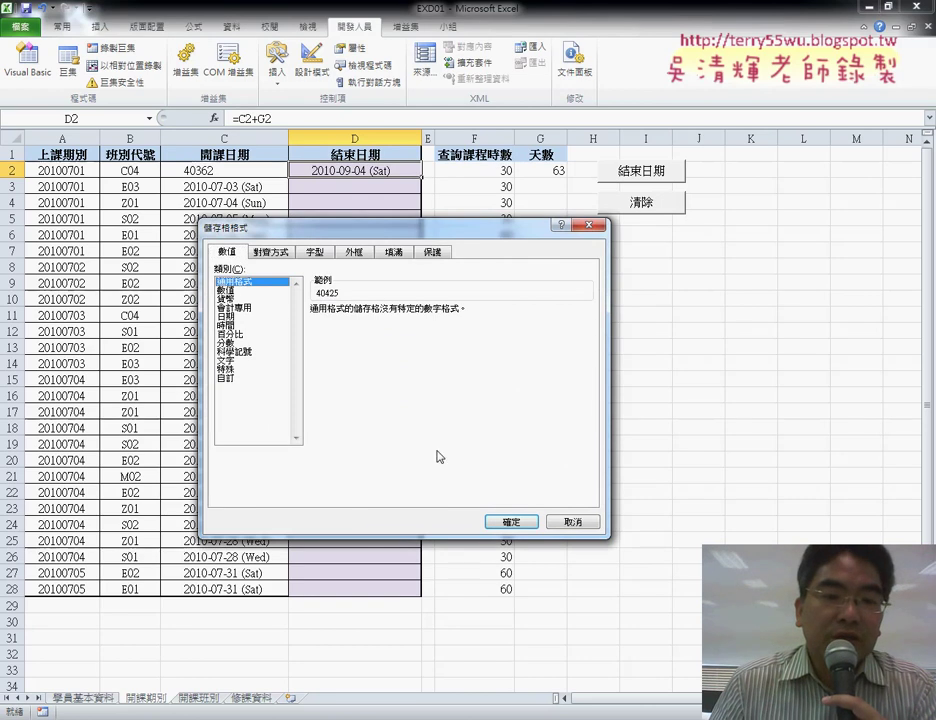
{"action": "left_click", "coordinate": [511, 521]}
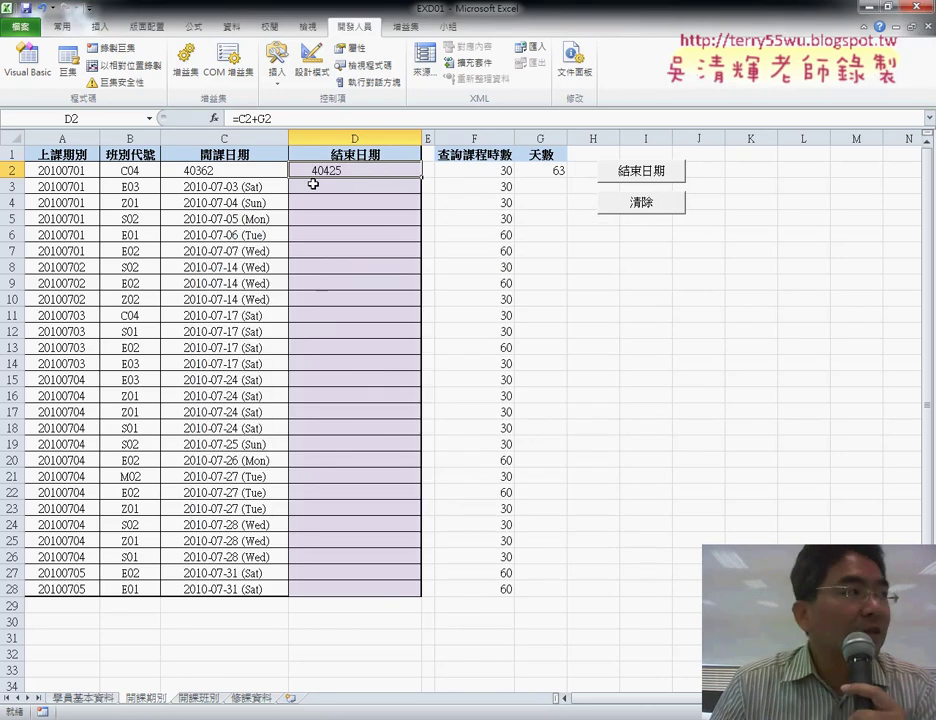
{"action": "left_click", "coordinate": [264, 170]}
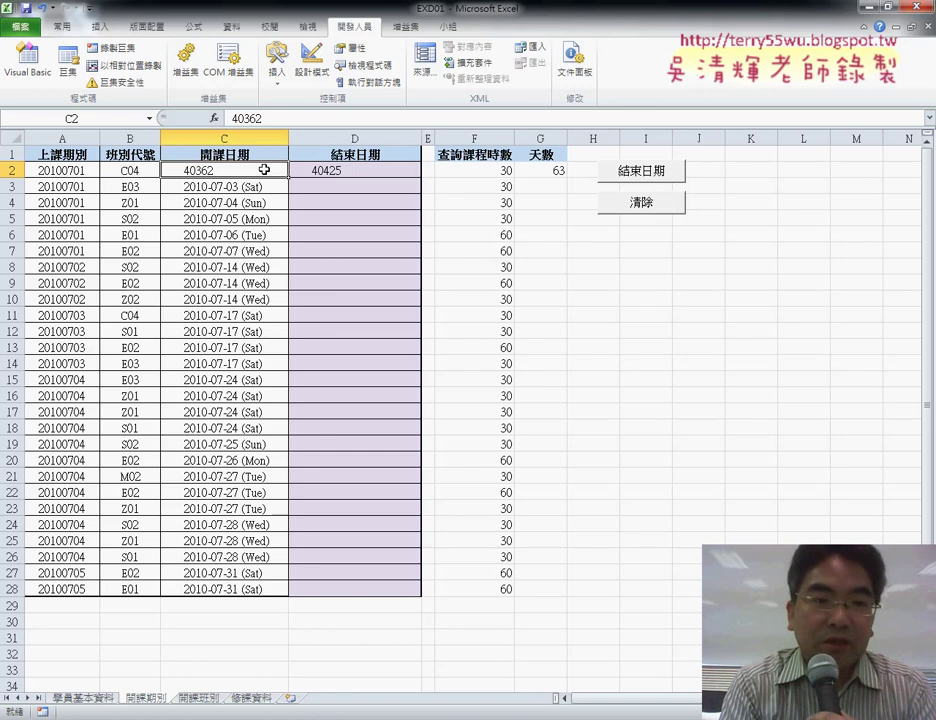
- Inspect C2's custom yyyy-mm-dd (ddd) date format, closing Format Cells unchanged
{"action": "left_click", "coordinate": [264, 170]}
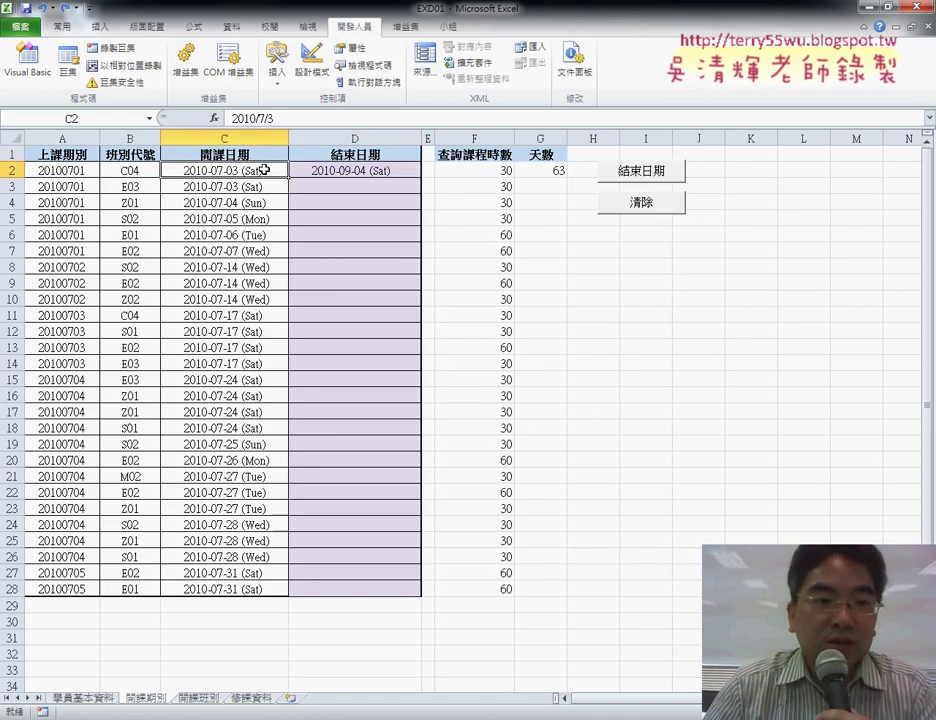
{"action": "right_click", "coordinate": [264, 170]}
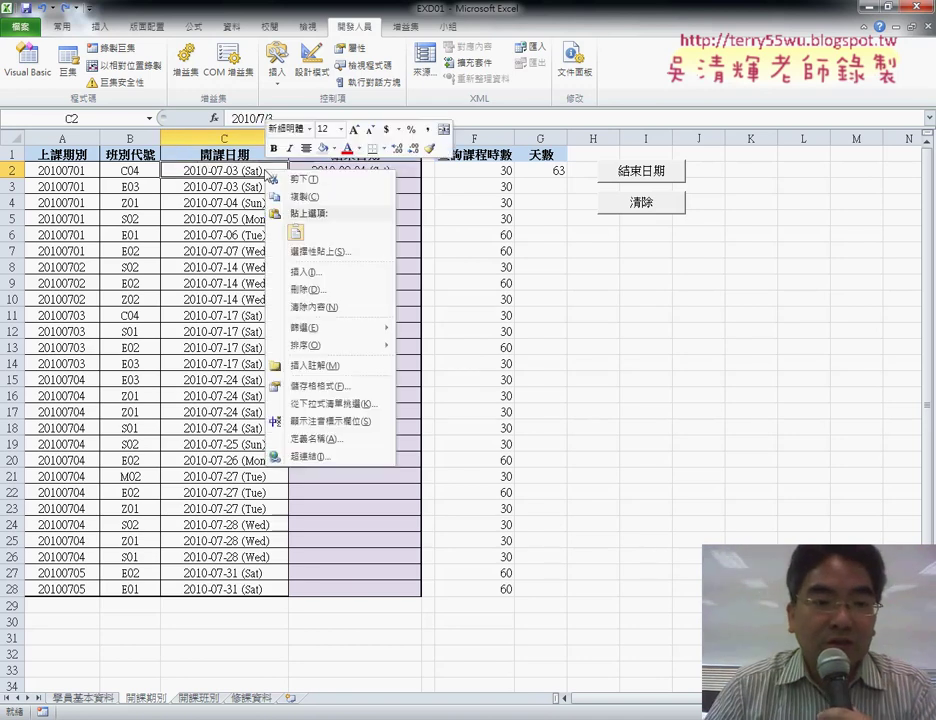
{"action": "left_click", "coordinate": [333, 384]}
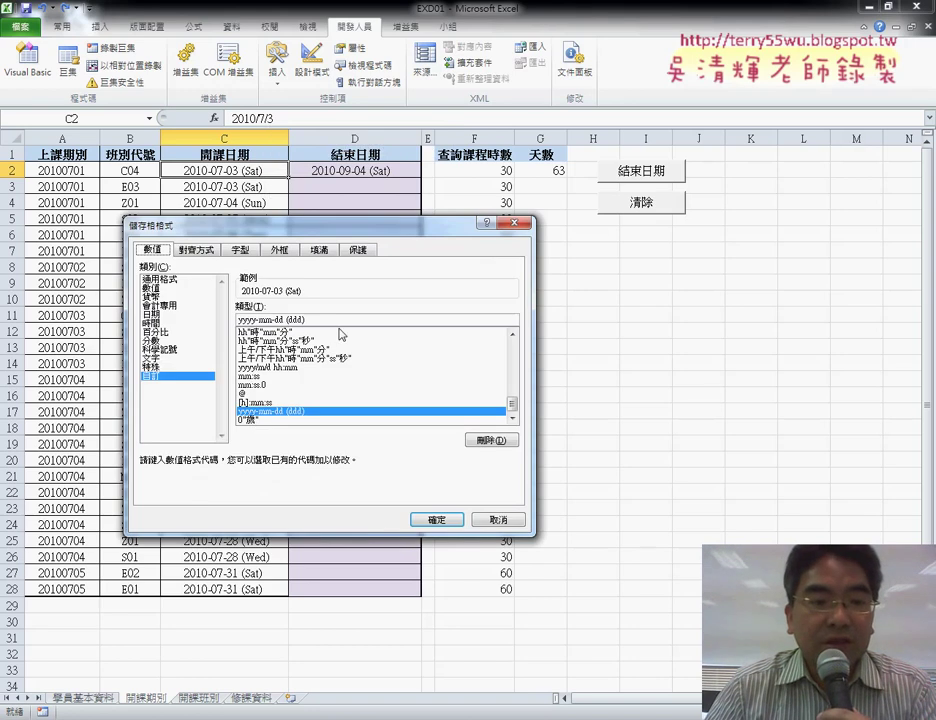
{"action": "left_click_drag", "start_coordinate": [310, 319], "coordinate": [239, 319]}
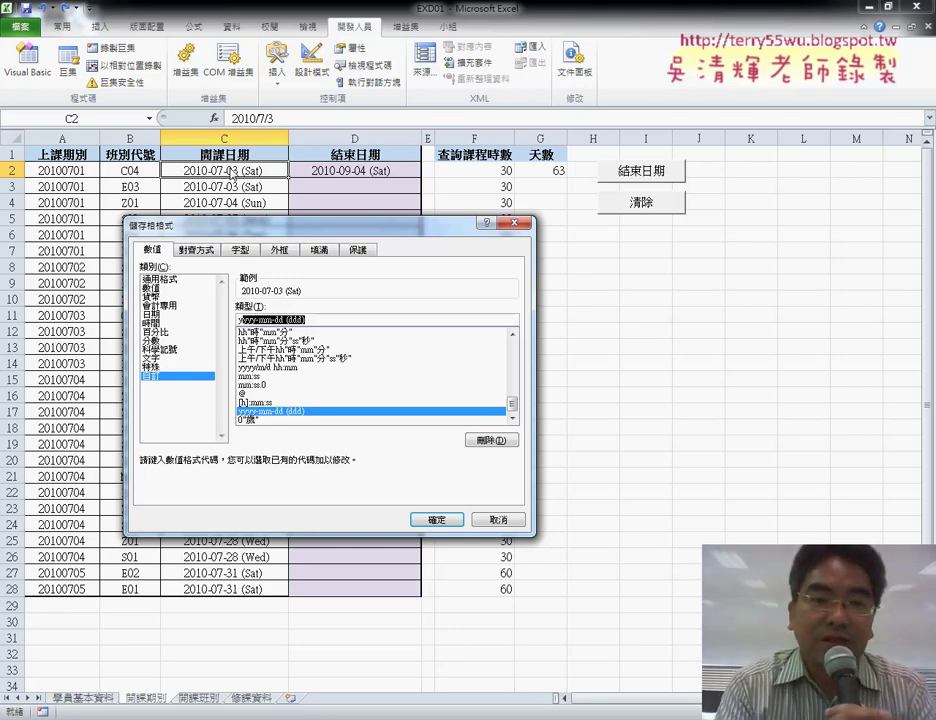
{"action": "left_click", "coordinate": [481, 520]}
{"action": "left_click", "coordinate": [372, 171]}
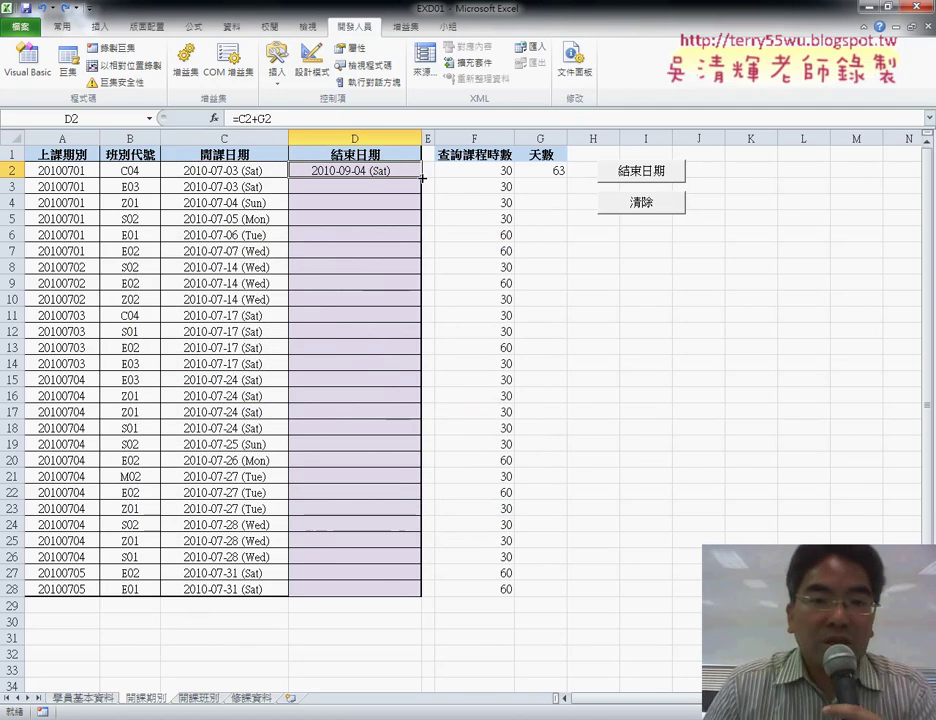
- Review F2 and G2's formulas, then delete the =C2+G2 formula from D2
{"action": "left_click", "coordinate": [510, 172]}
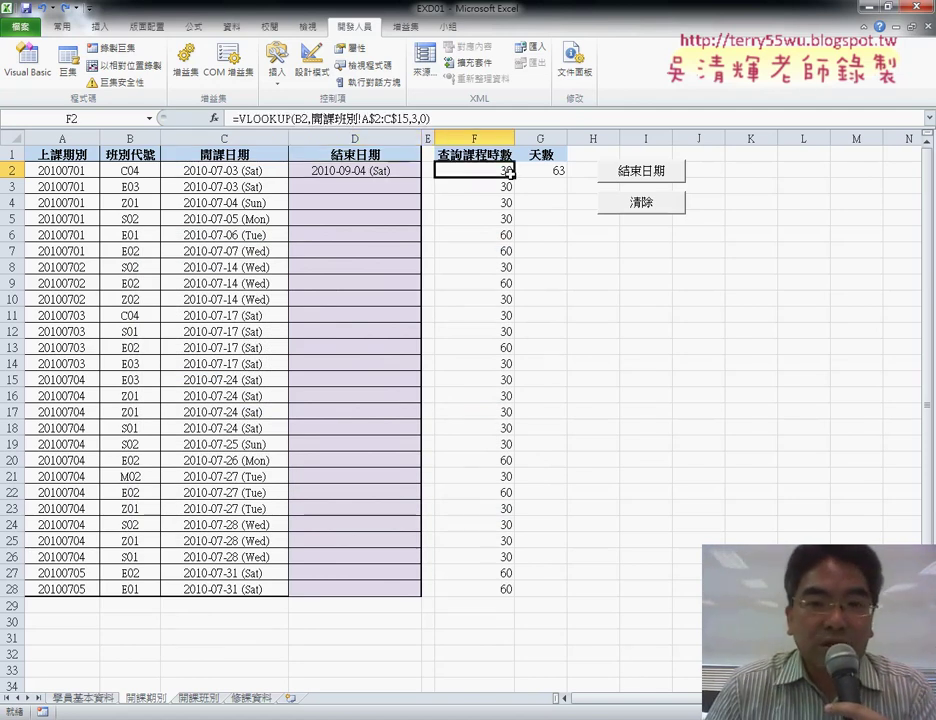
{"action": "left_click", "coordinate": [558, 171]}
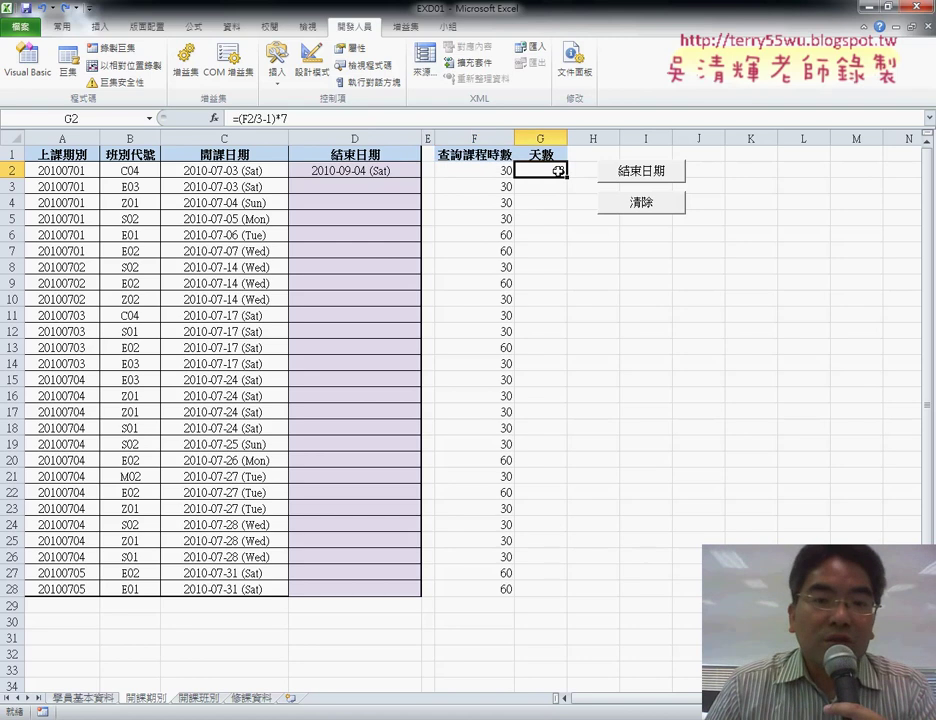
{"action": "left_click", "coordinate": [384, 172]}
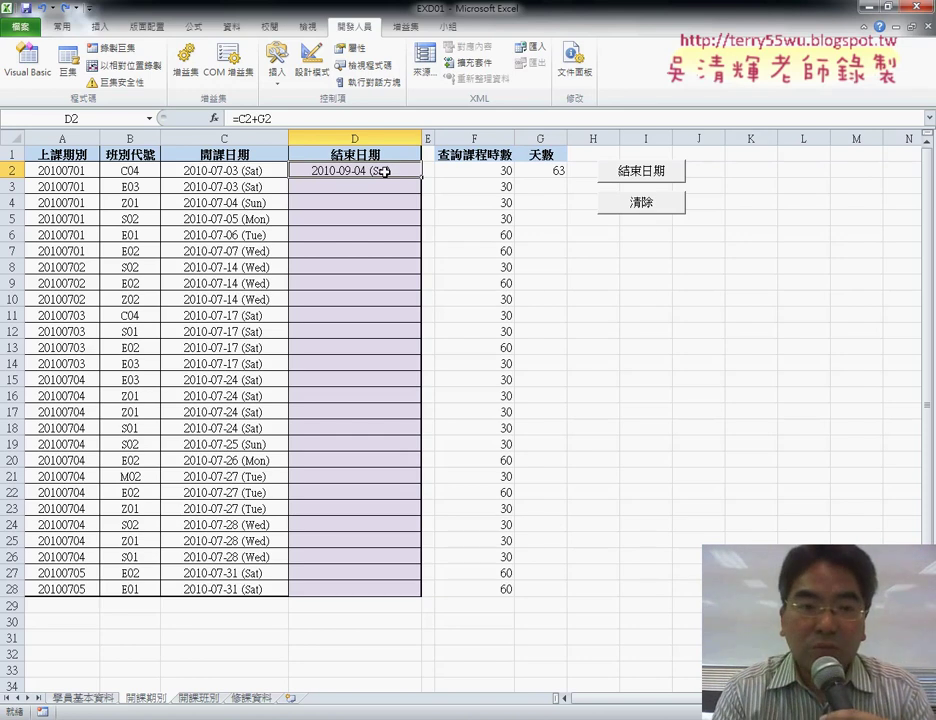
{"action": "key", "text": "Delete"}
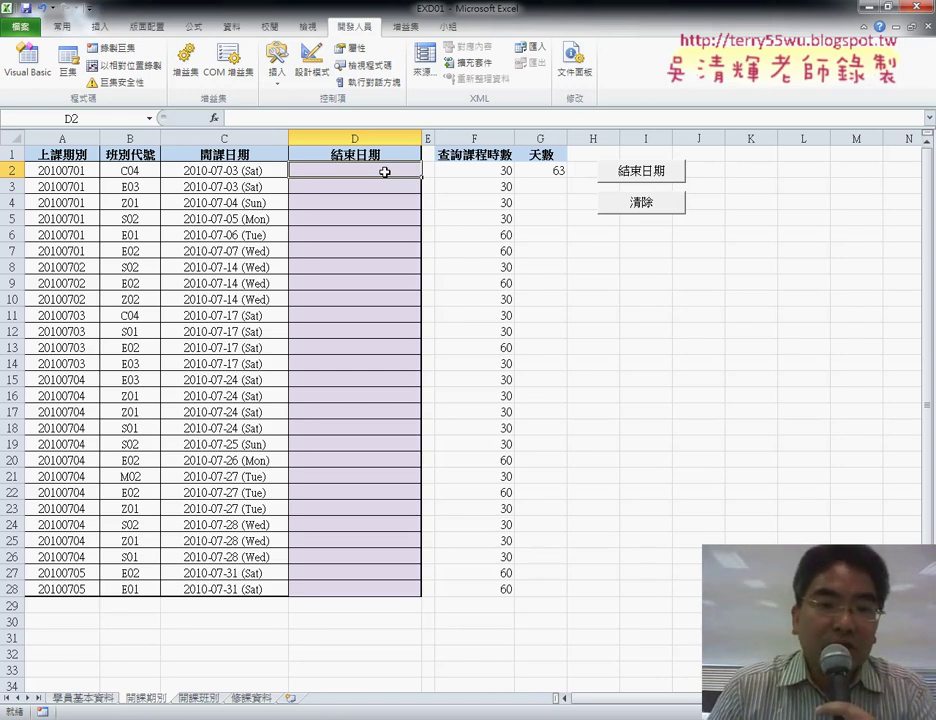
{"action": "left_click", "coordinate": [491, 172]}
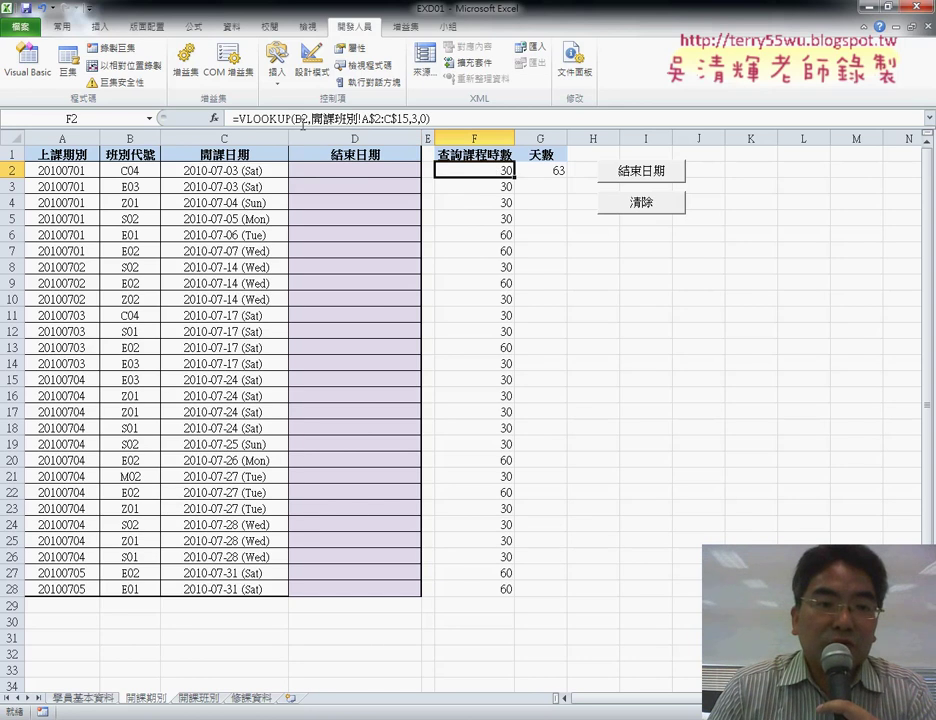
{"action": "left_click_drag", "start_coordinate": [238, 119], "coordinate": [428, 121]}
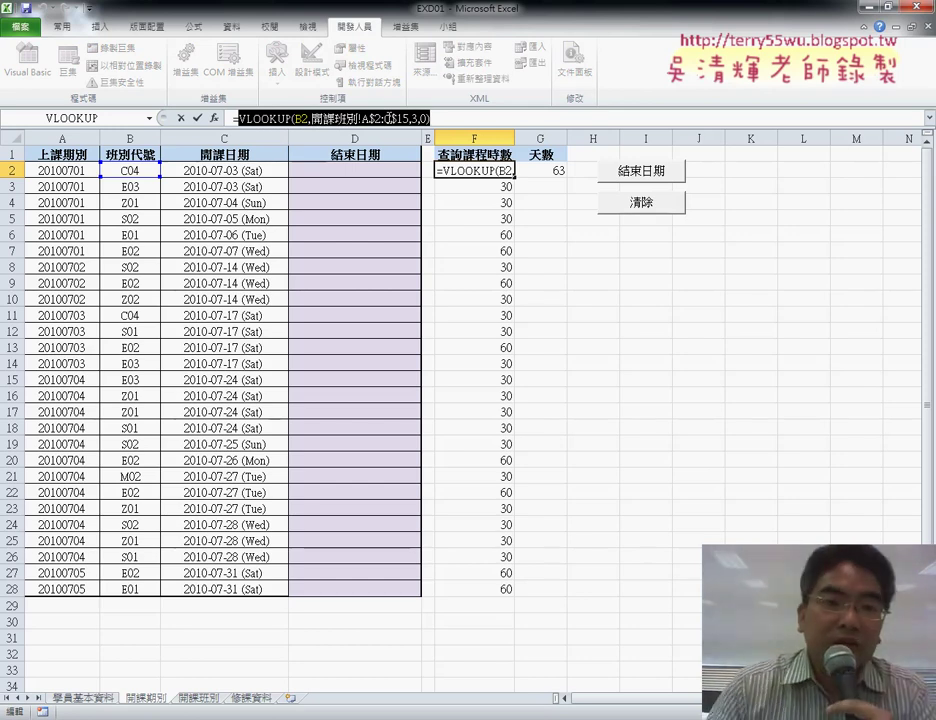
{"action": "right_click", "coordinate": [389, 118]}
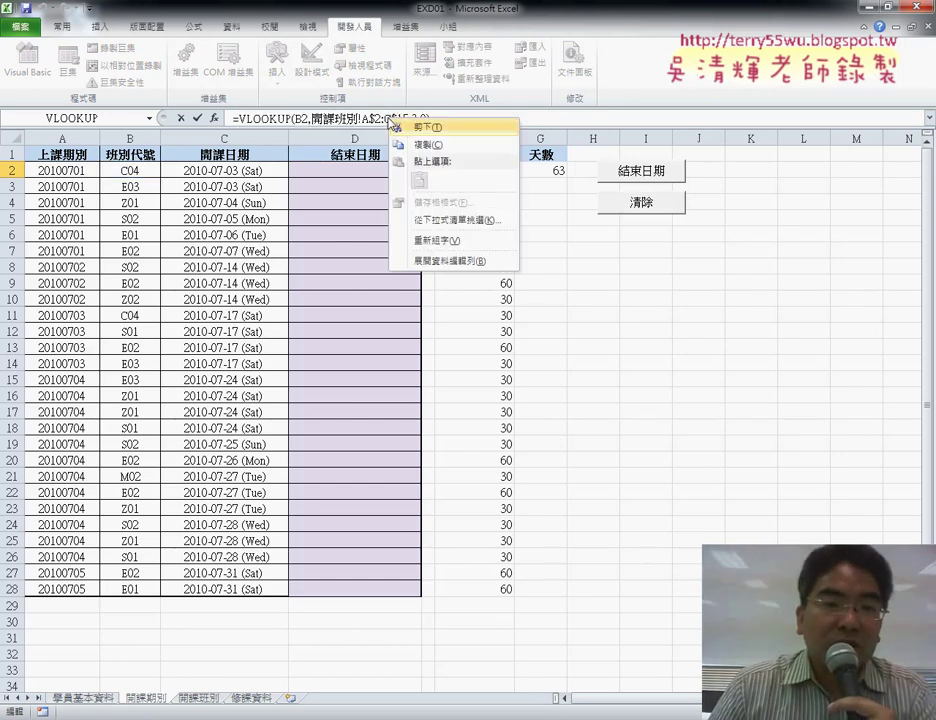
{"action": "left_click", "coordinate": [428, 145]}
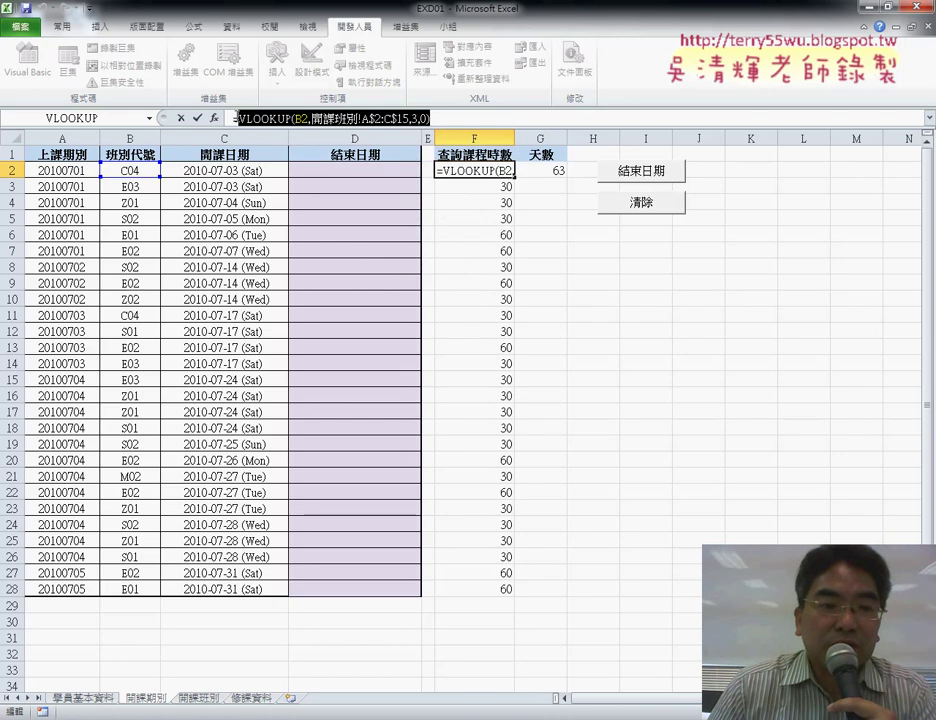
{"action": "right_click", "coordinate": [288, 118]}
{"action": "left_click", "coordinate": [318, 148]}
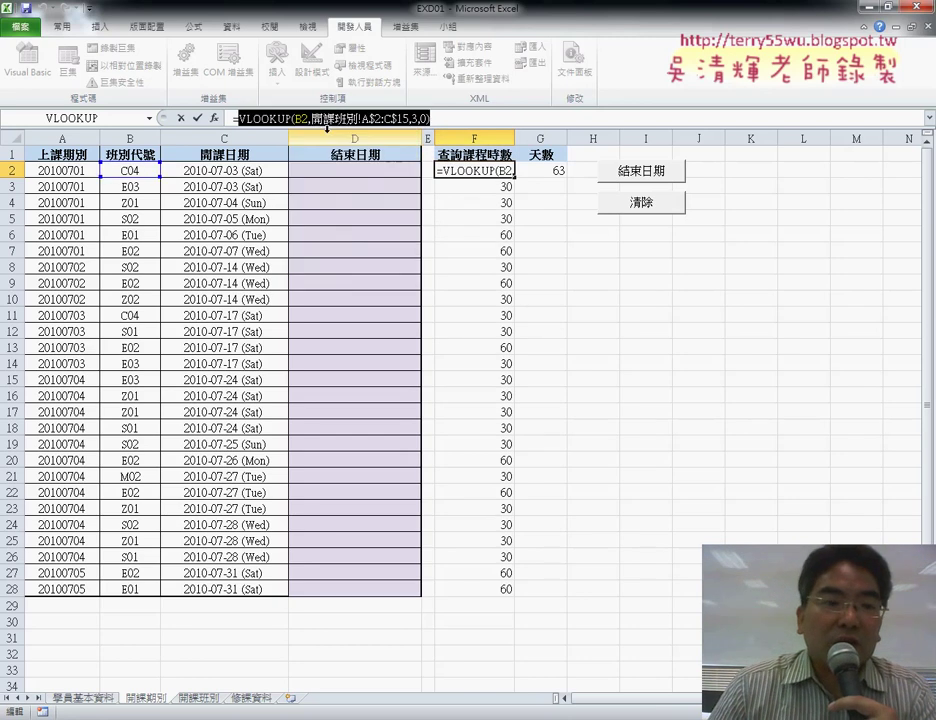
{"action": "left_click", "coordinate": [181, 118]}
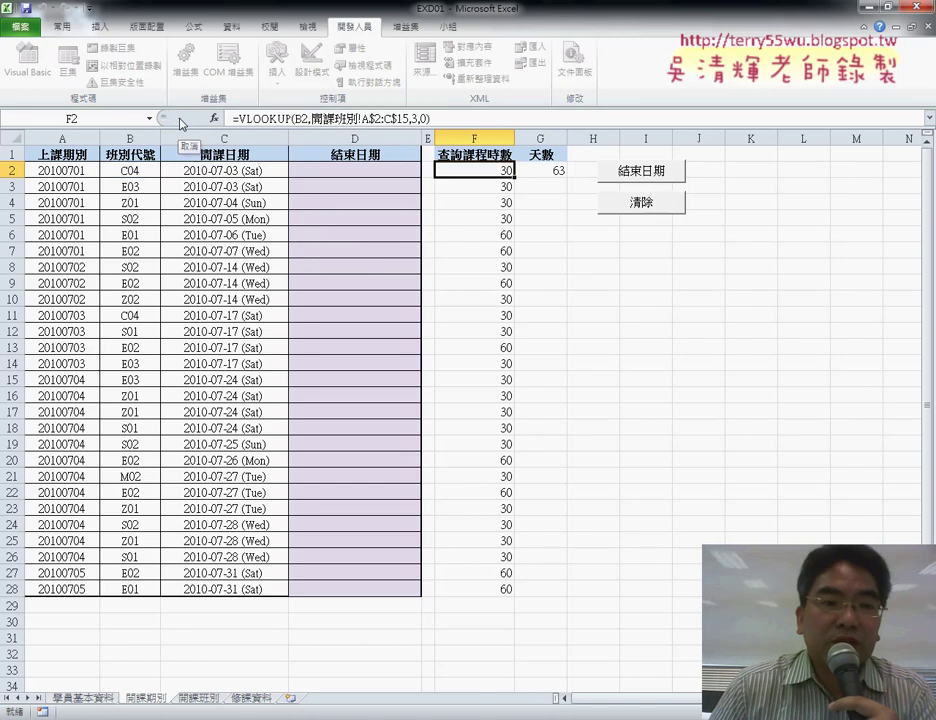
- Start D2's formula as =C2+ the pasted VLOOKUP followed by /3-1
{"action": "left_click", "coordinate": [337, 170]}
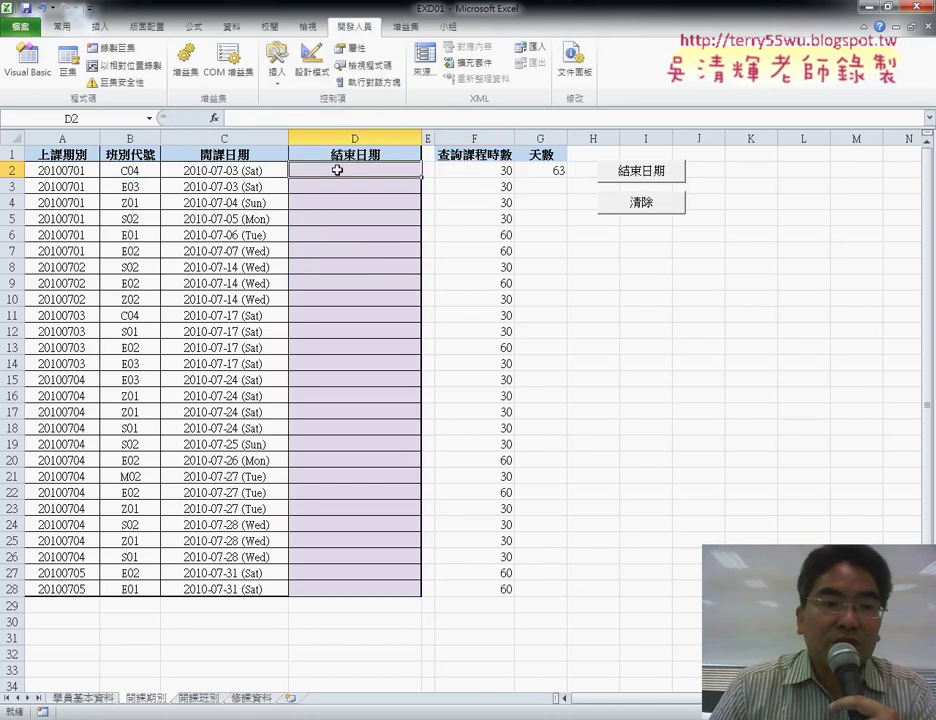
{"action": "left_click", "coordinate": [298, 120]}
{"action": "type", "text": "="}
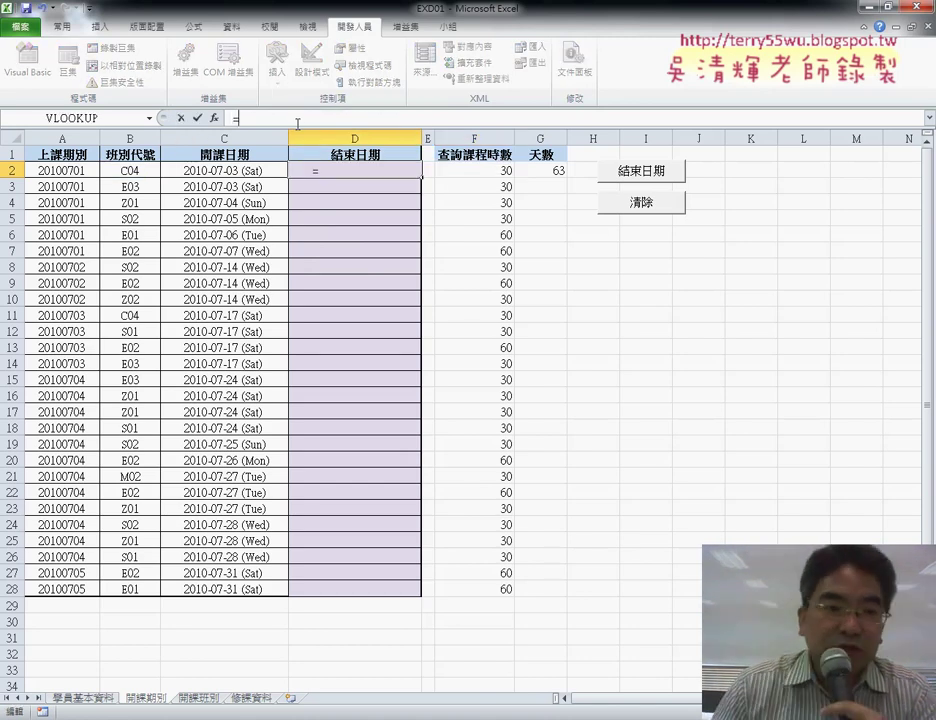
{"action": "left_click", "coordinate": [246, 171]}
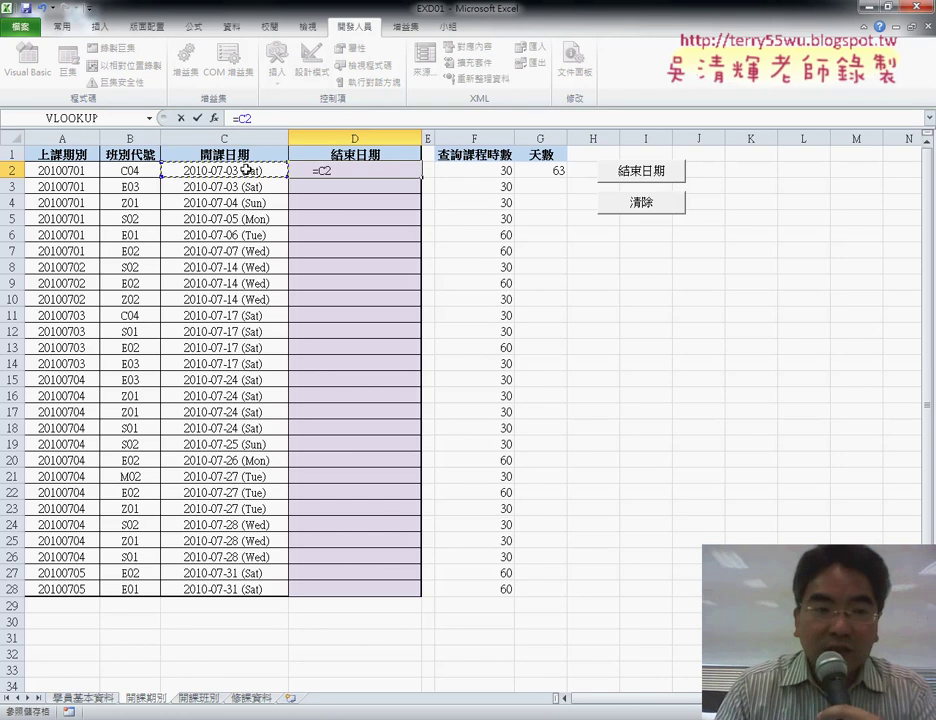
{"action": "type", "text": "+"}
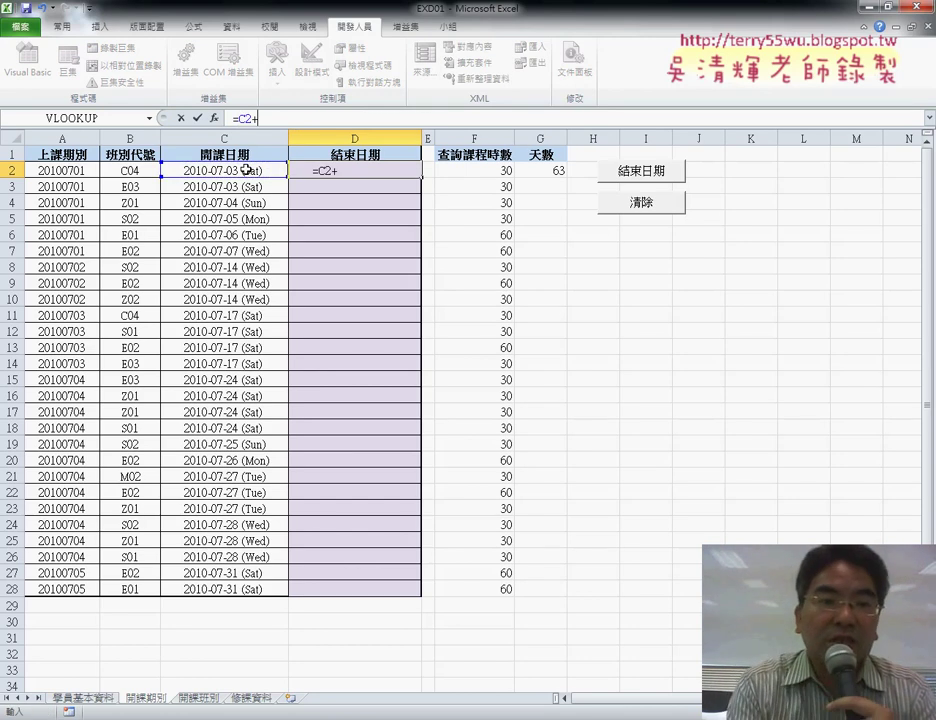
{"action": "key", "text": "ctrl+v"}
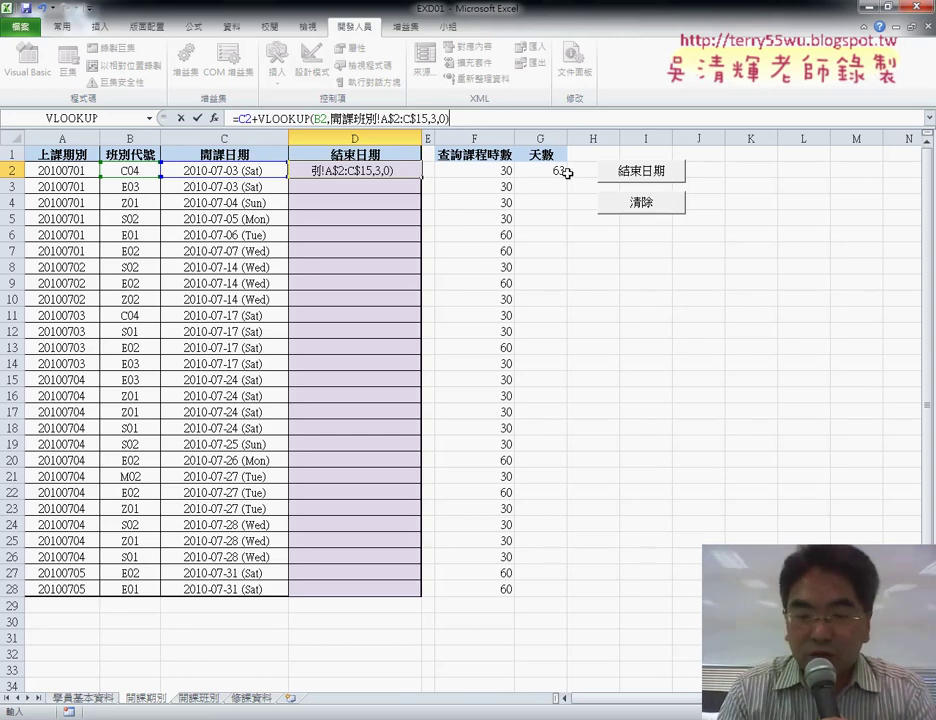
{"action": "type", "text": "/"}
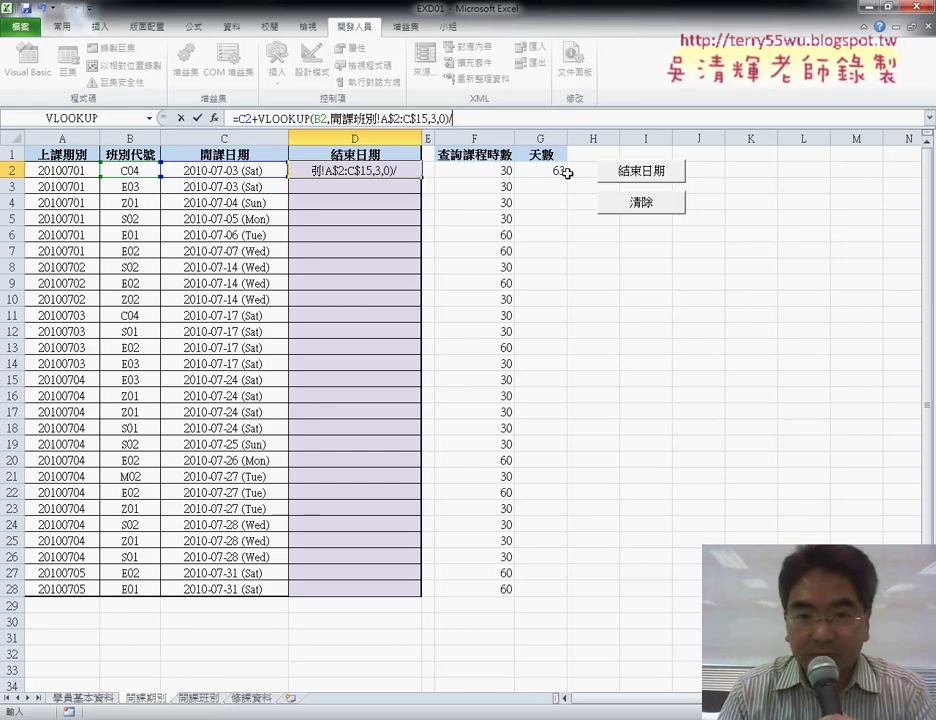
{"action": "type", "text": "3-"}
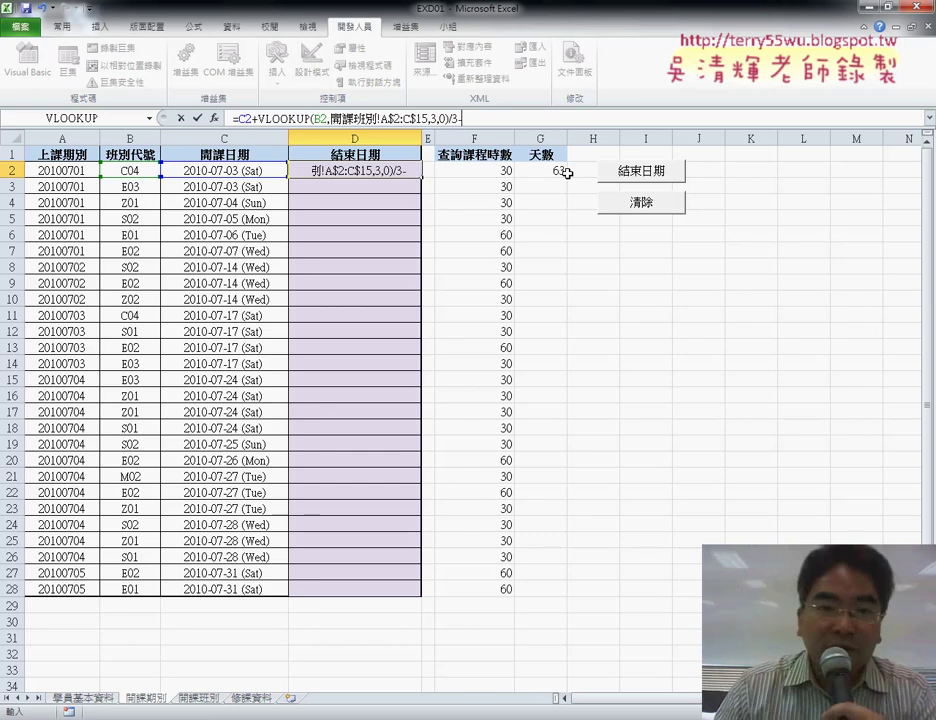
{"action": "type", "text": "1"}
- Wrap the lookup part in parentheses and append *7, giving 2010-09-04 (Sat)
{"action": "left_click", "coordinate": [368, 115]}
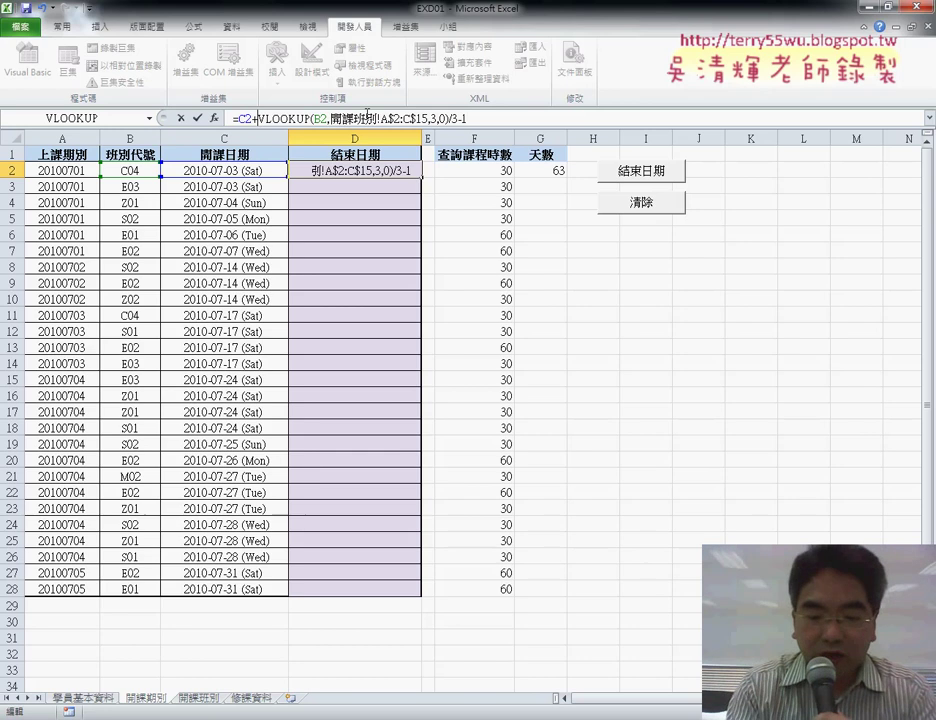
{"action": "key", "text": "Home"}
{"action": "key", "text": "Right"}
{"action": "key", "text": "Right"}
{"action": "key", "text": "Right"}
{"action": "type", "text": "("}
{"action": "key", "text": "End"}
{"action": "type", "text": ")"}
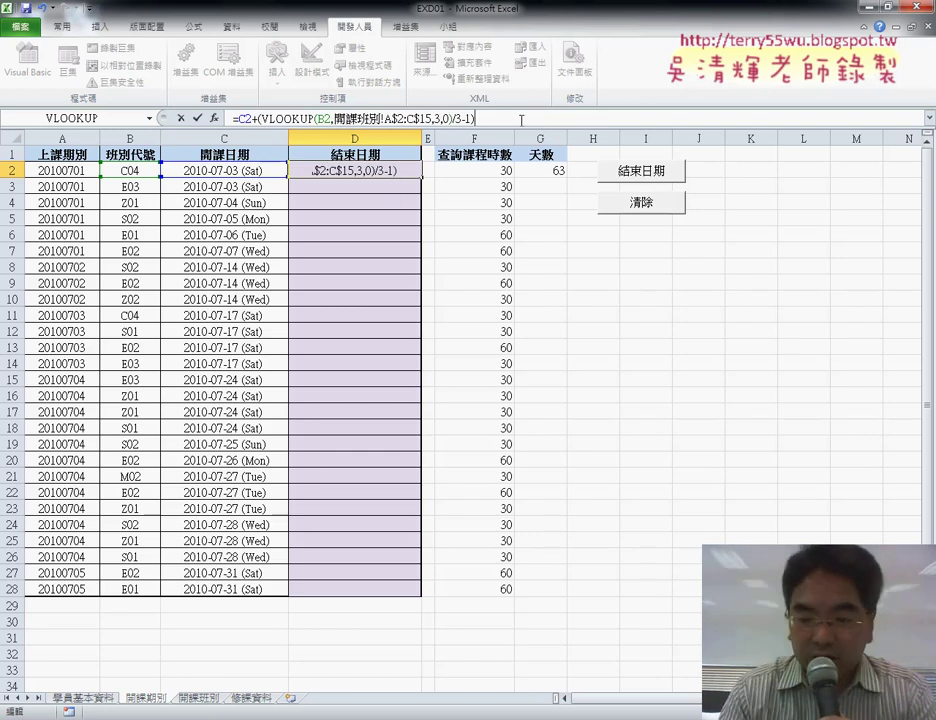
{"action": "type", "text": "*7"}
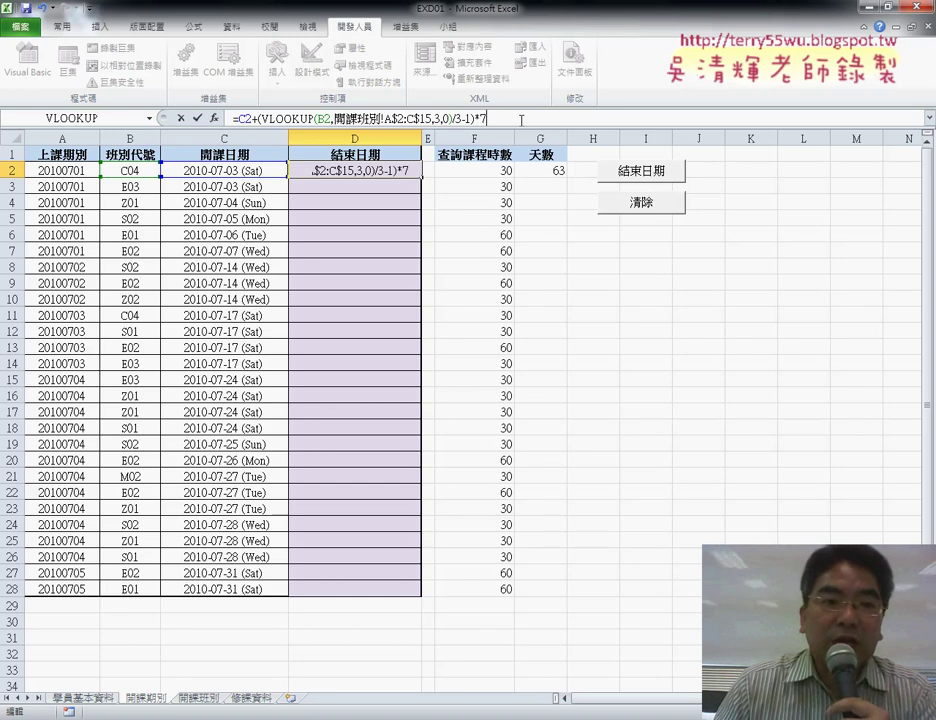
{"action": "left_click", "coordinate": [198, 118]}
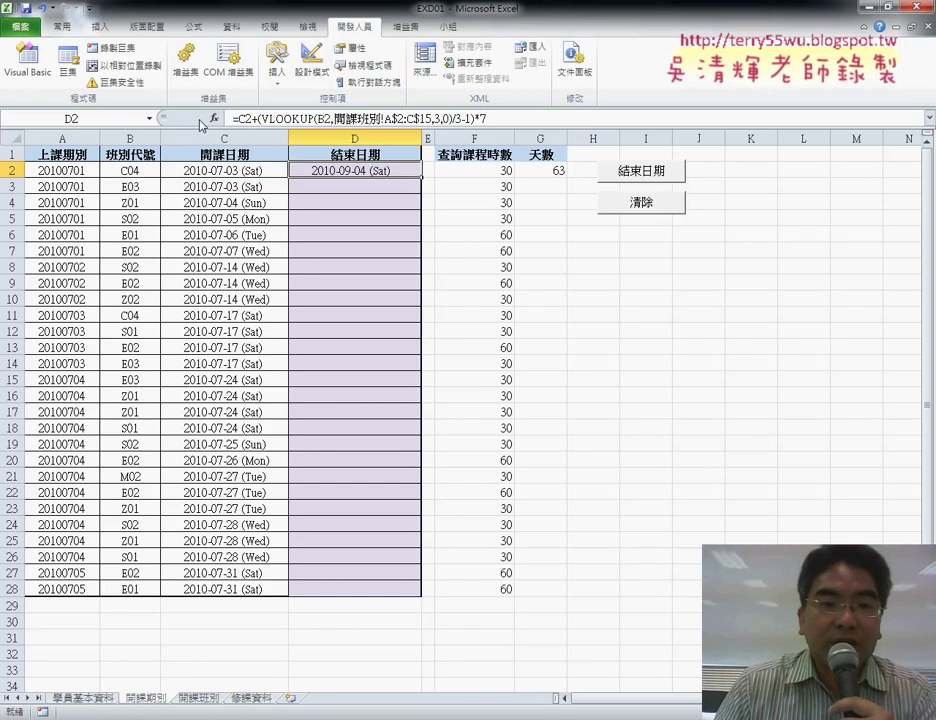
- Fill D2's end-date formula down to D28, reaching 2010-12-11 (Sat), and annotate the result
{"action": "double_click", "coordinate": [421, 178]}
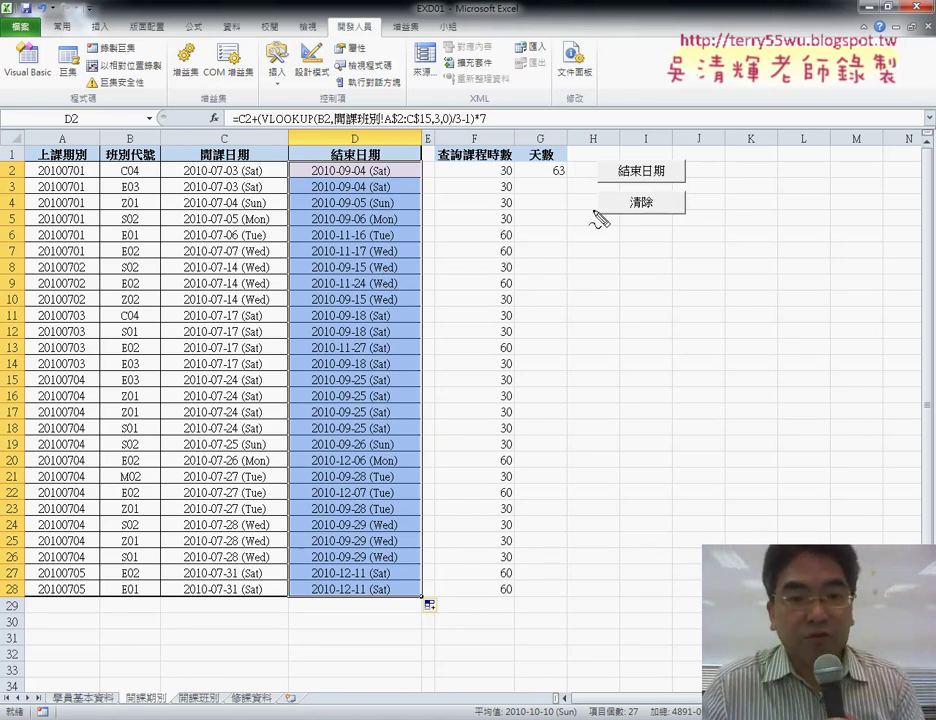
{"action": "left_click_drag", "start_coordinate": [531, 190], "coordinate": [470, 242]}
{"action": "left_click_drag", "start_coordinate": [487, 197], "coordinate": [522, 236]}
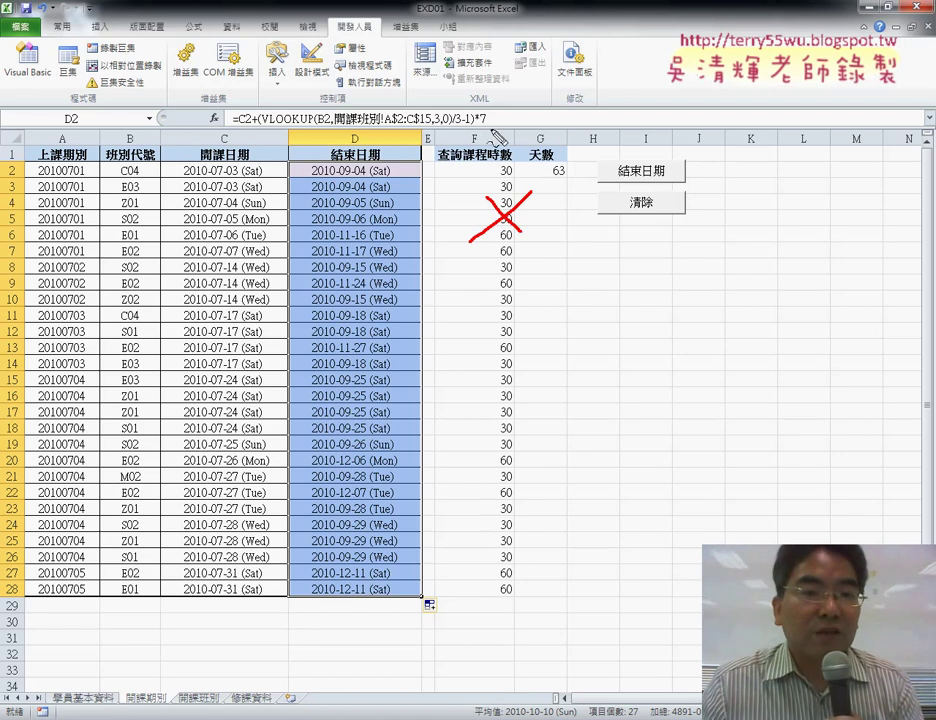
{"action": "left_click_drag", "start_coordinate": [440, 98], "coordinate": [496, 132]}
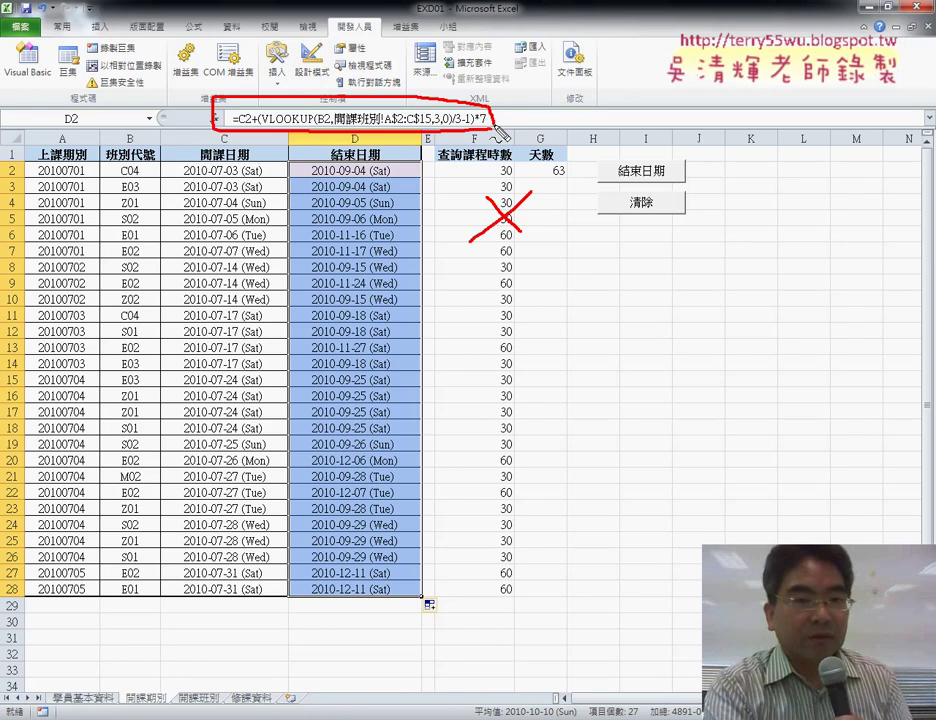
{"action": "key", "text": "Escape"}
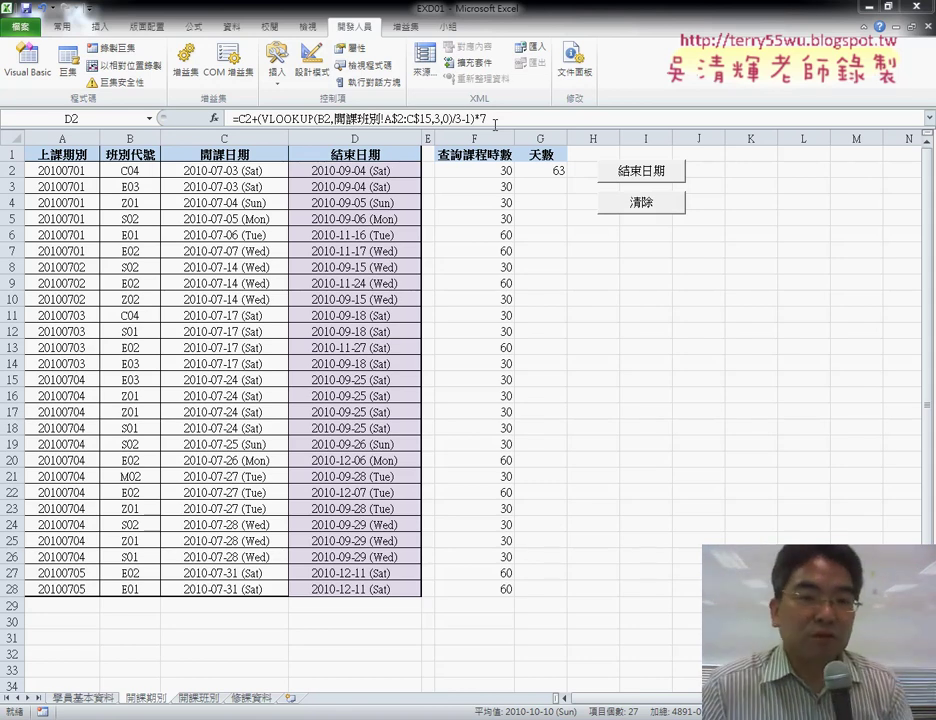
{"action": "left_click_drag", "start_coordinate": [421, 178], "coordinate": [421, 596]}
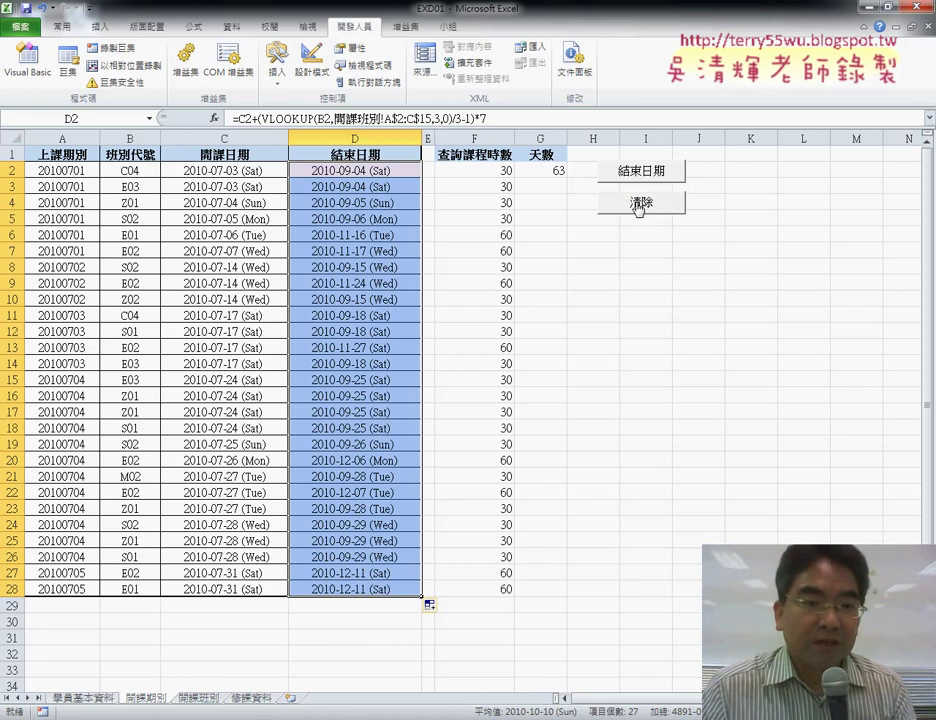
{"action": "left_click", "coordinate": [638, 206]}
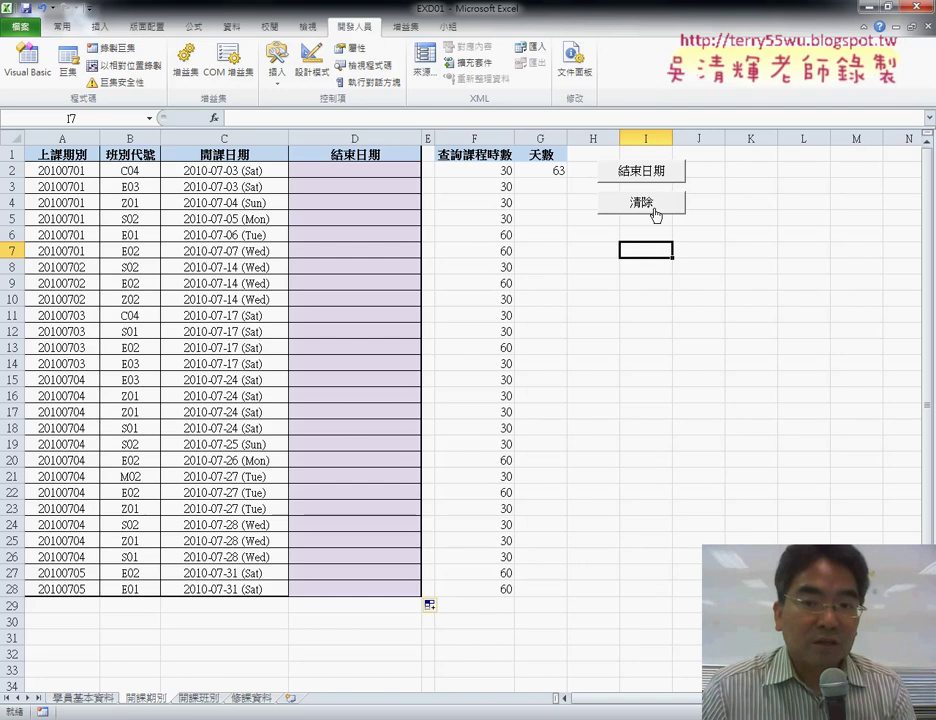
{"action": "left_click", "coordinate": [652, 173]}
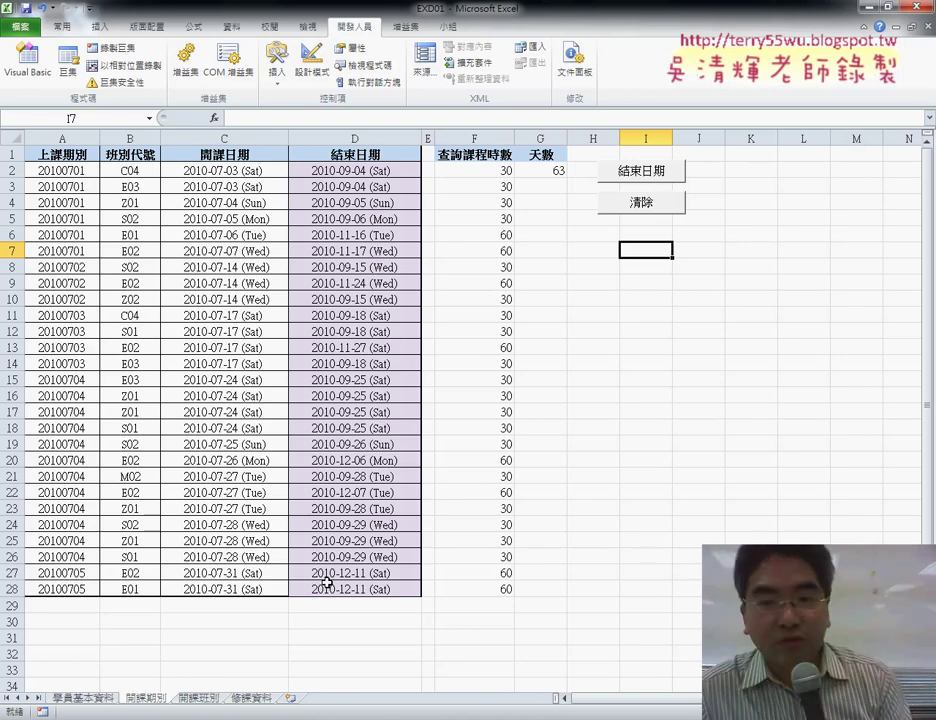
{"action": "left_click", "coordinate": [659, 211]}
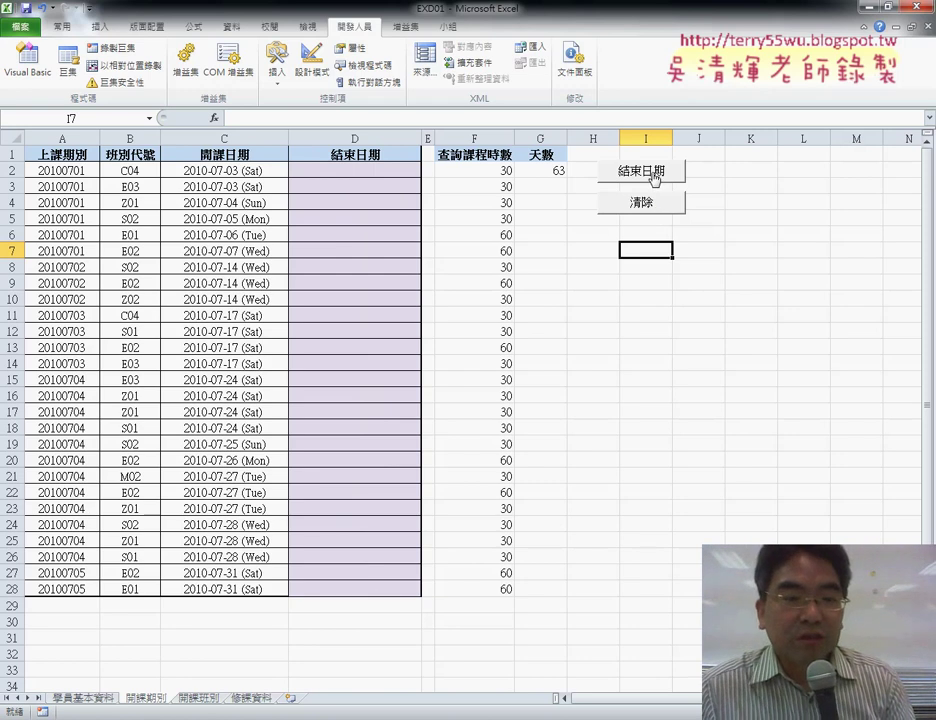
{"action": "left_click", "coordinate": [655, 177]}
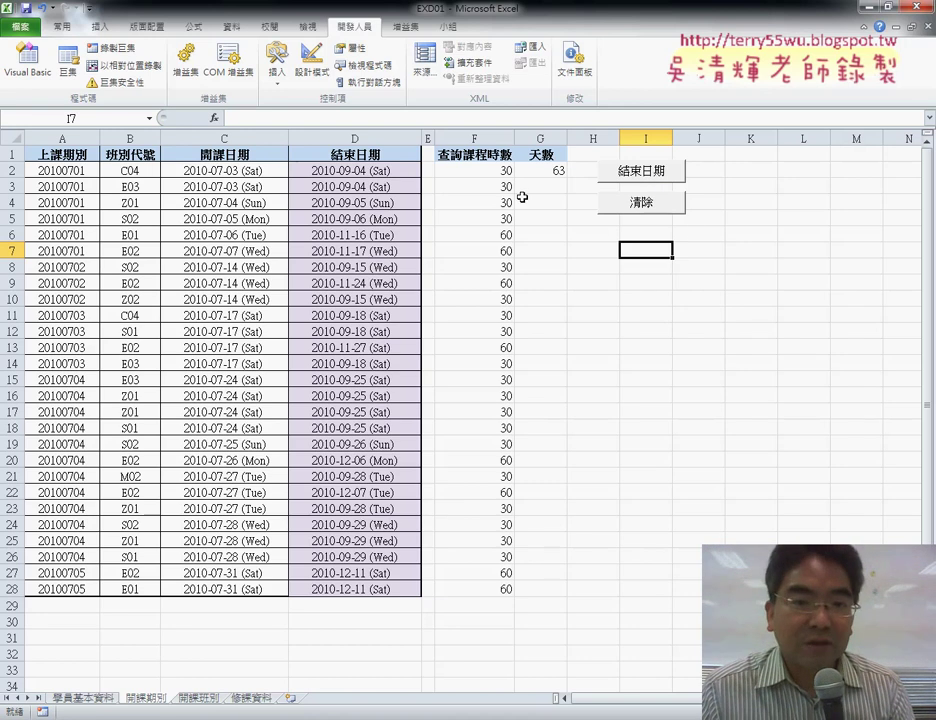
- Fill =(F2/3-1)*7 from G2 down to G28, showing 63 or 133 days
{"action": "left_click", "coordinate": [494, 170]}
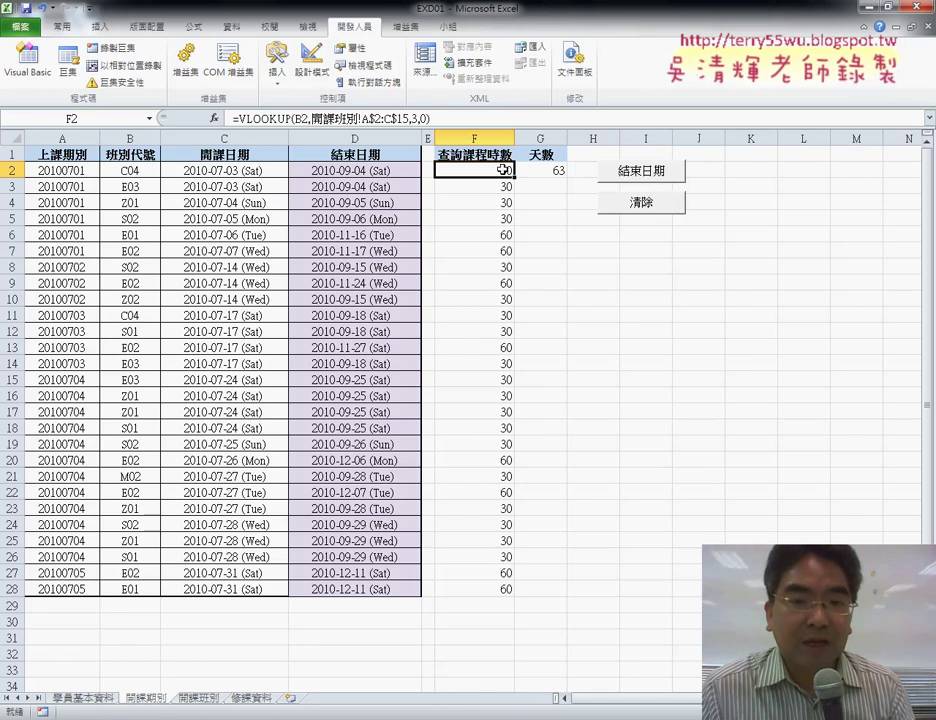
{"action": "left_click", "coordinate": [557, 172]}
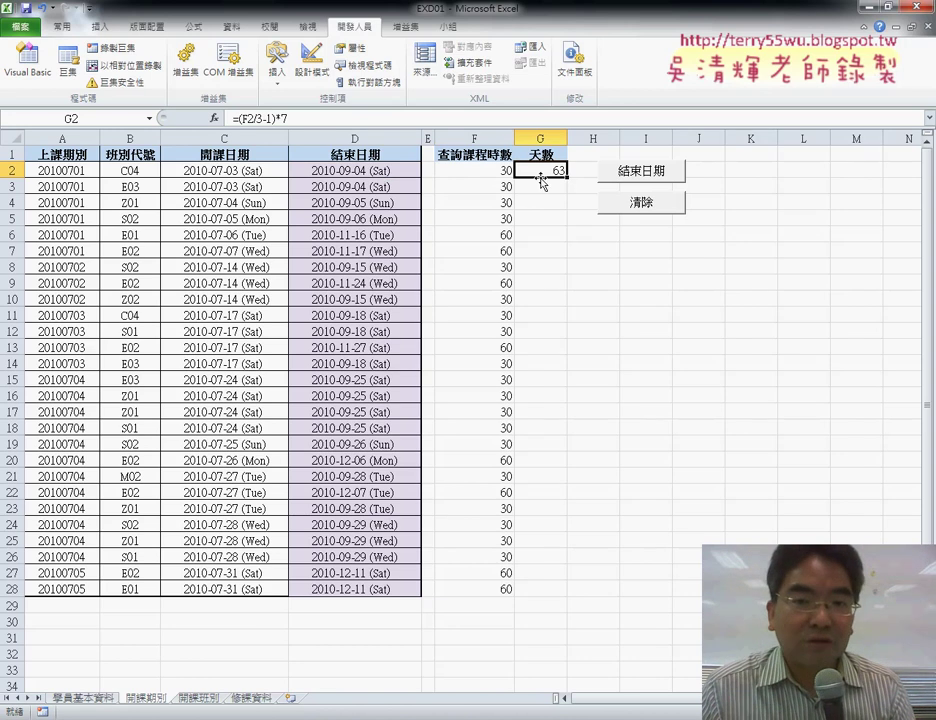
{"action": "double_click", "coordinate": [568, 177]}
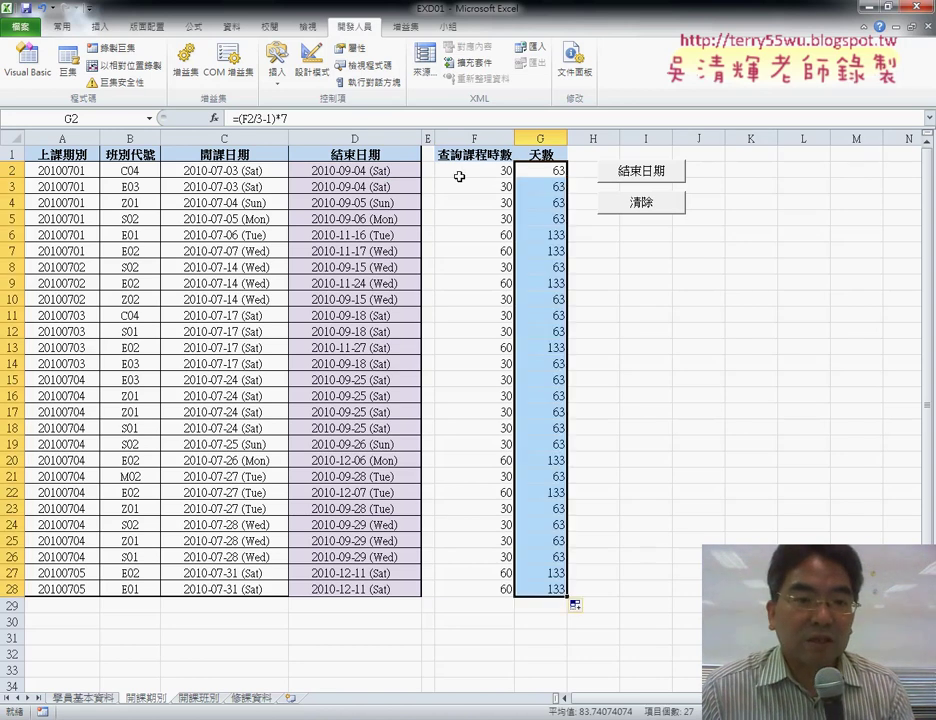
{"action": "left_click", "coordinate": [375, 171]}
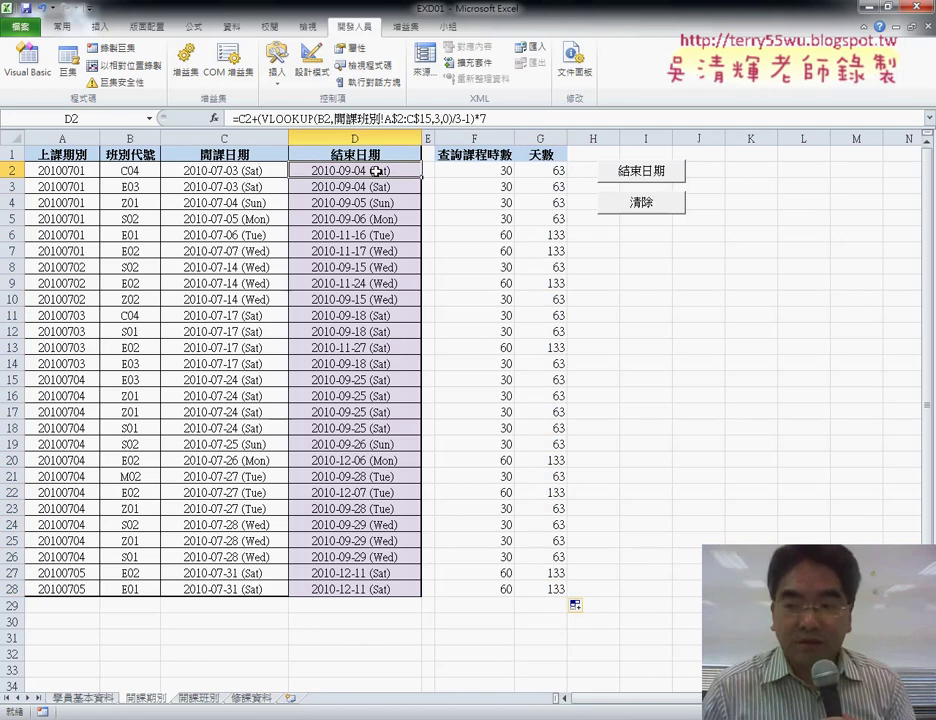